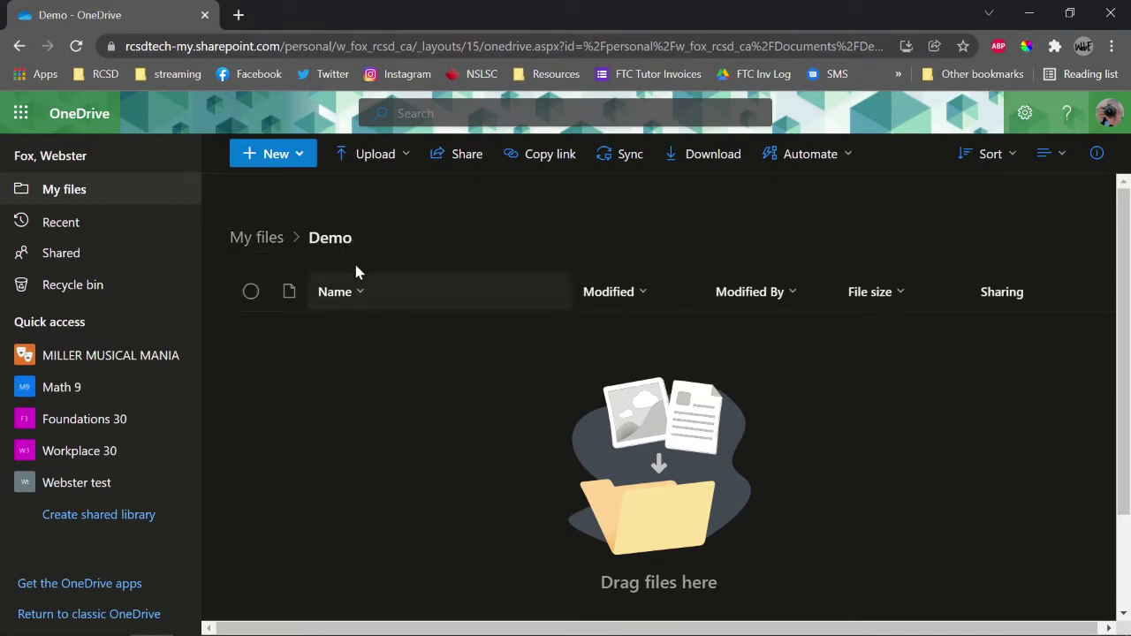
- Create a new Forms for Excel workbook named vhsdemo in the Demo folder
click(296, 154)
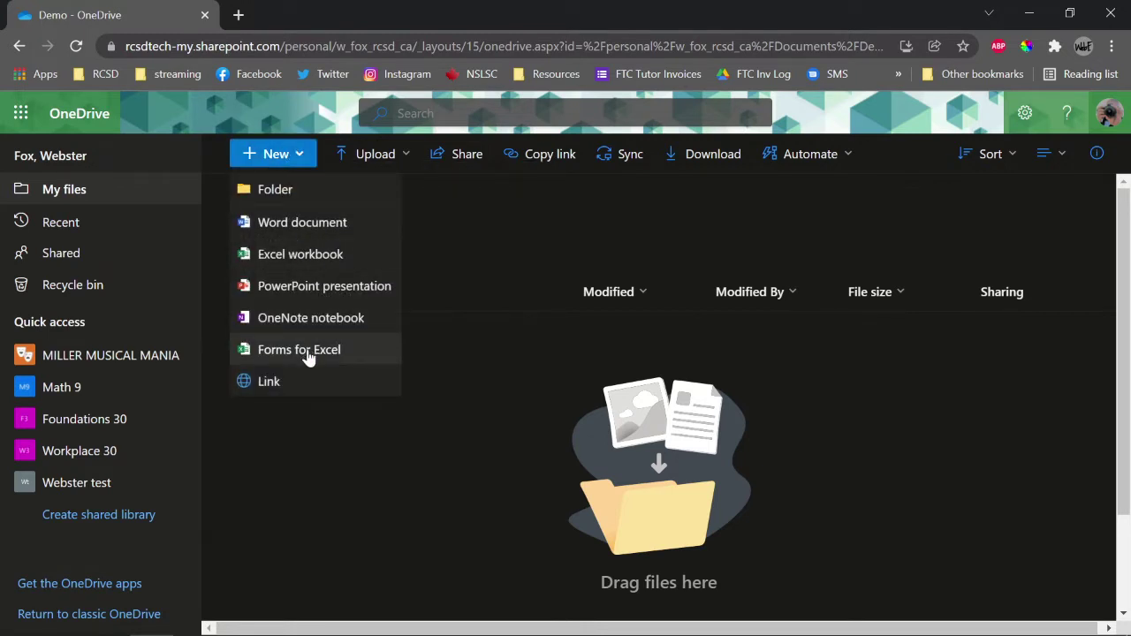
click(360, 353)
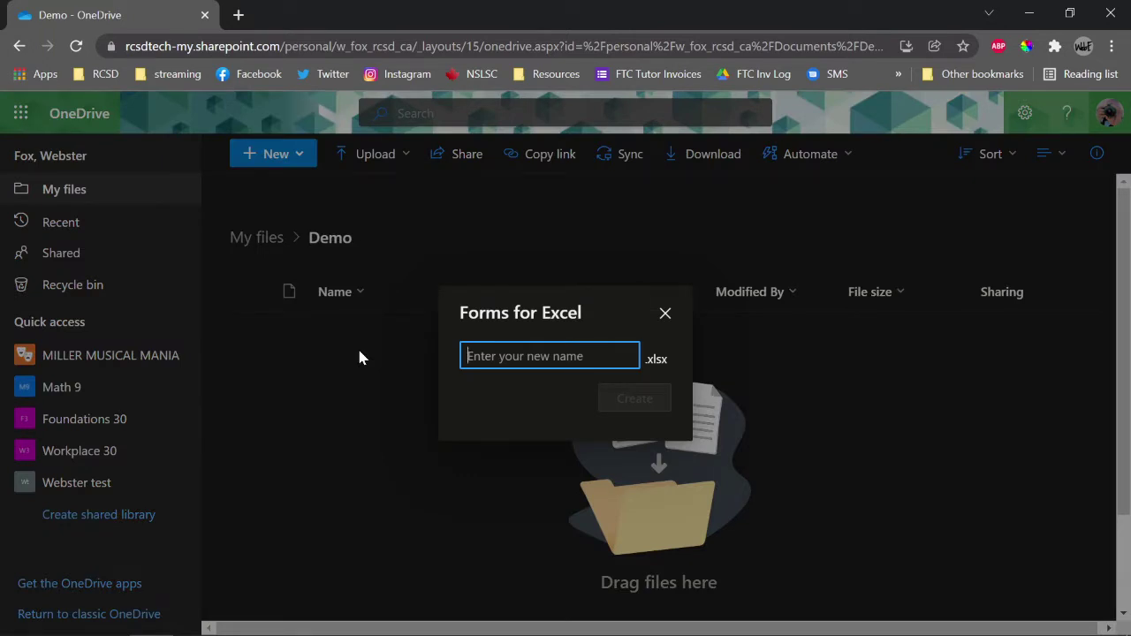
text(vhsdemo)
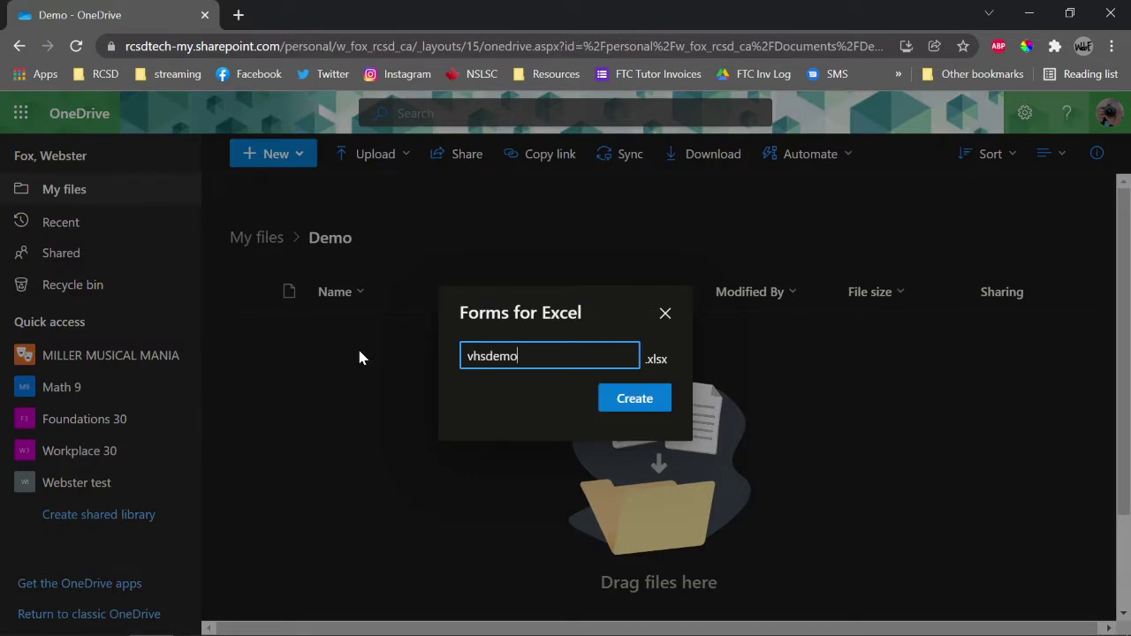
key(Return)
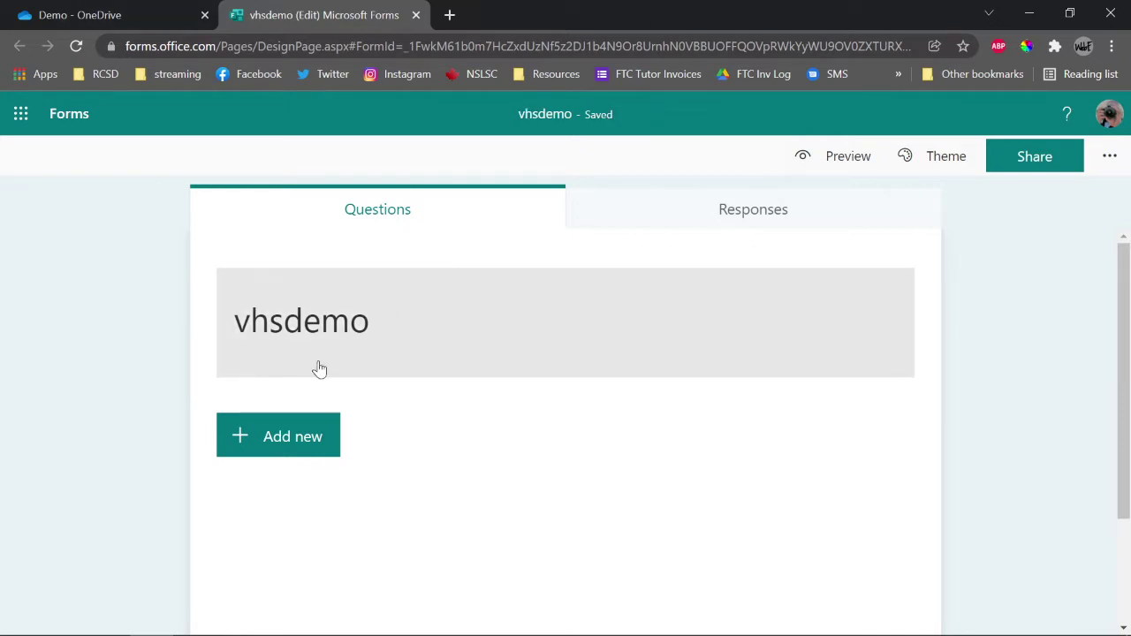
- Change the form's title to "Hall Pass - Room 9001" and leave the description blank
click(512, 335)
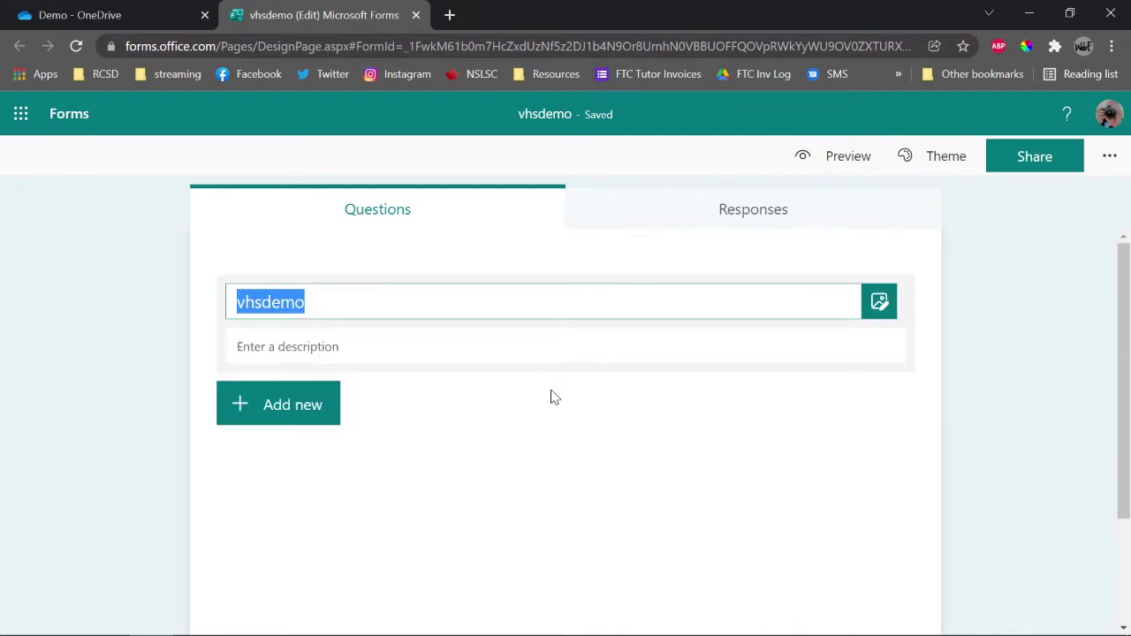
text(Hall Passs)
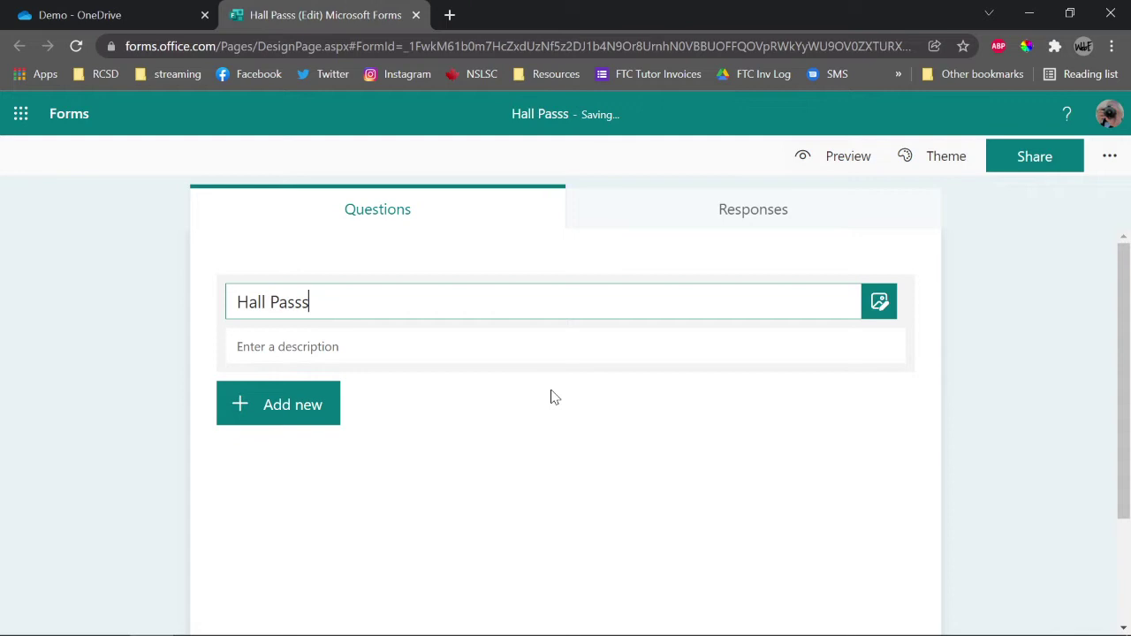
key(BackSpace)
text(- Room 9001)
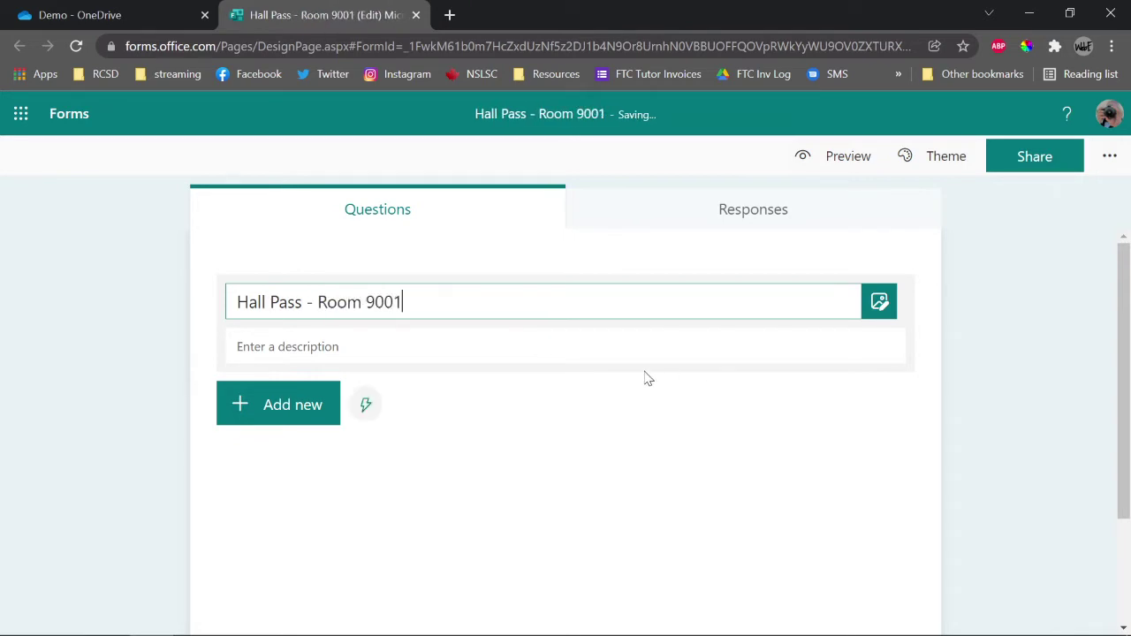
click(350, 350)
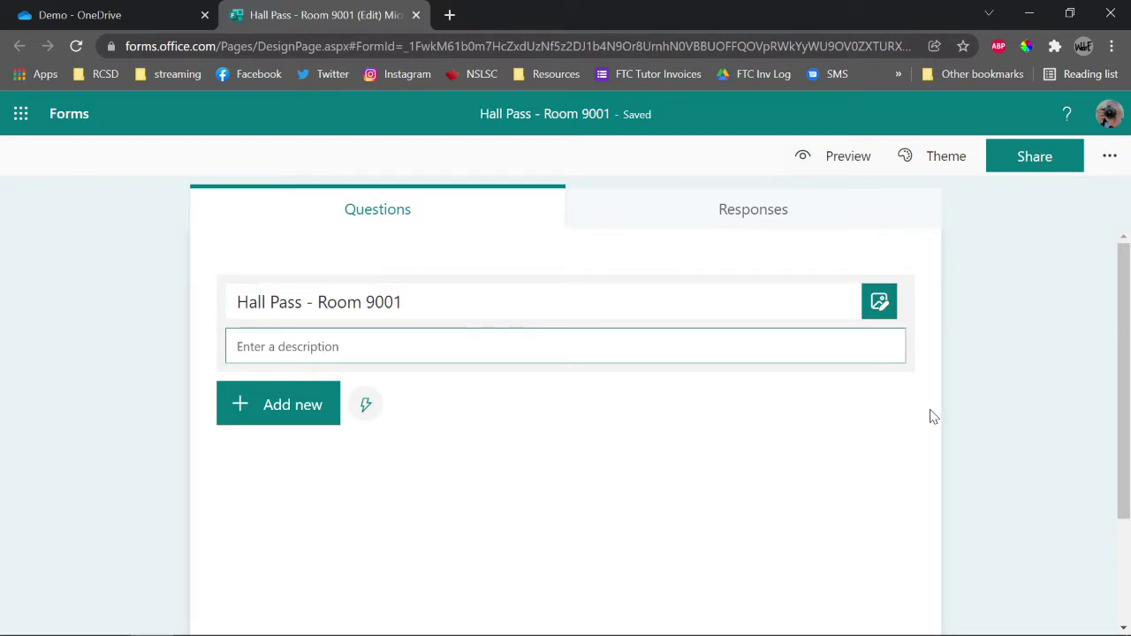
click(1027, 369)
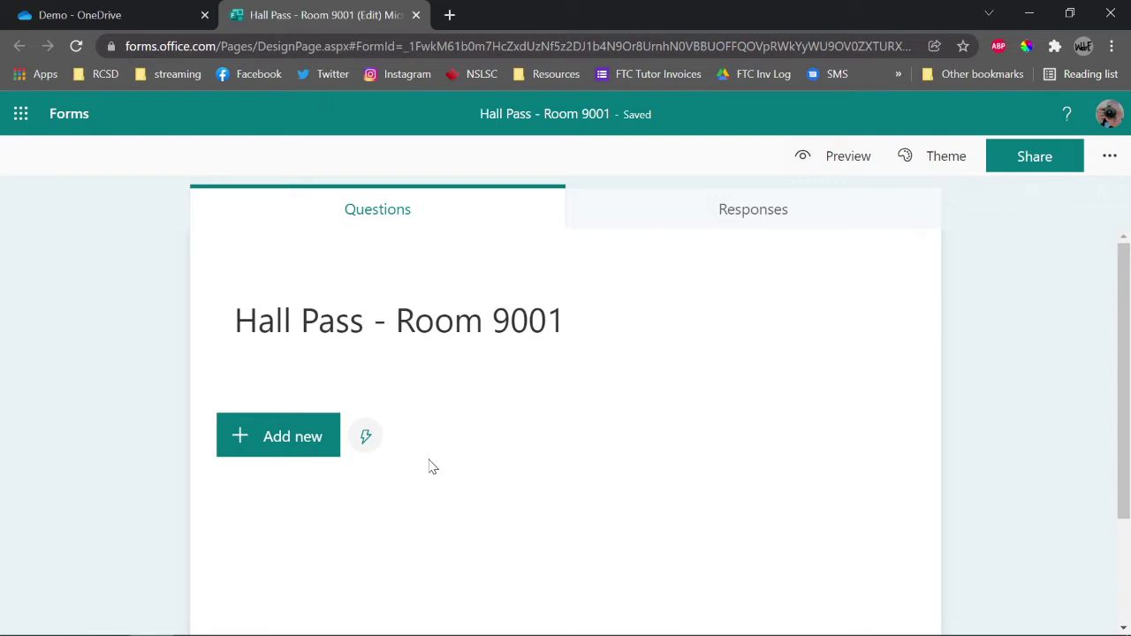
- Dismiss the recommended questions and add a choice question reading "What period is?"
click(292, 452)
scroll(318, 487, down, 1)
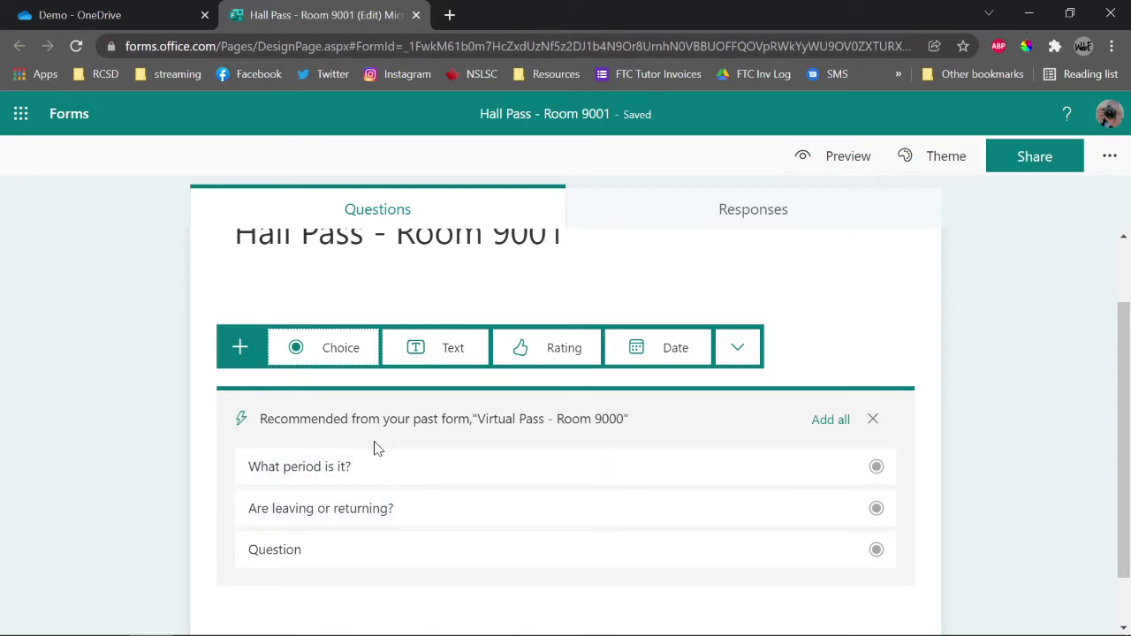
click(871, 421)
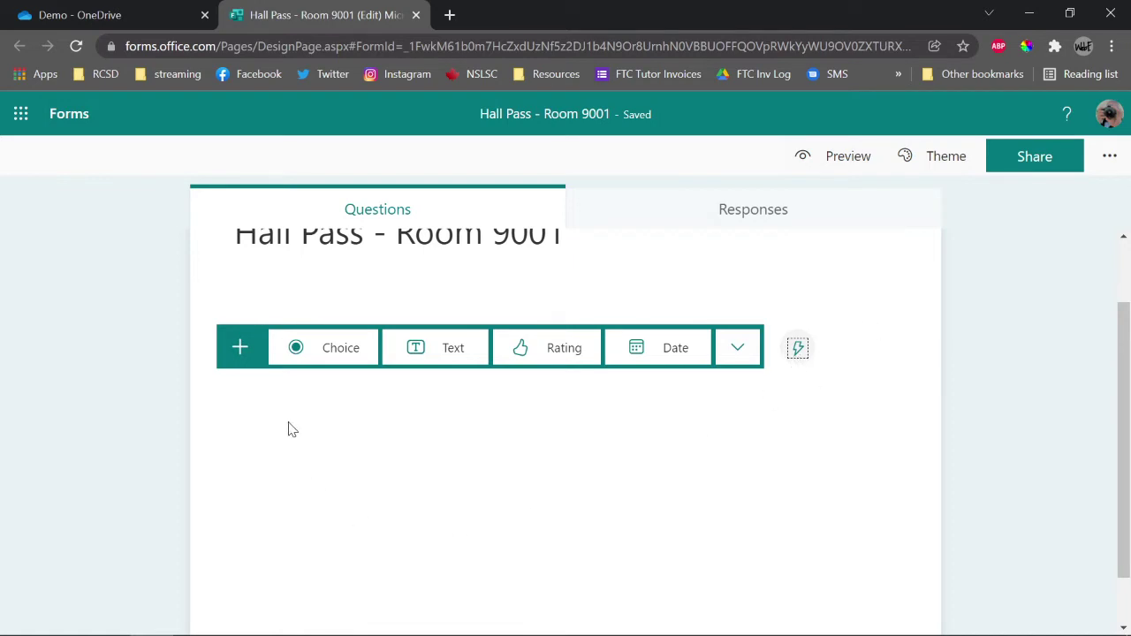
click(341, 348)
scroll(361, 385, down, 1)
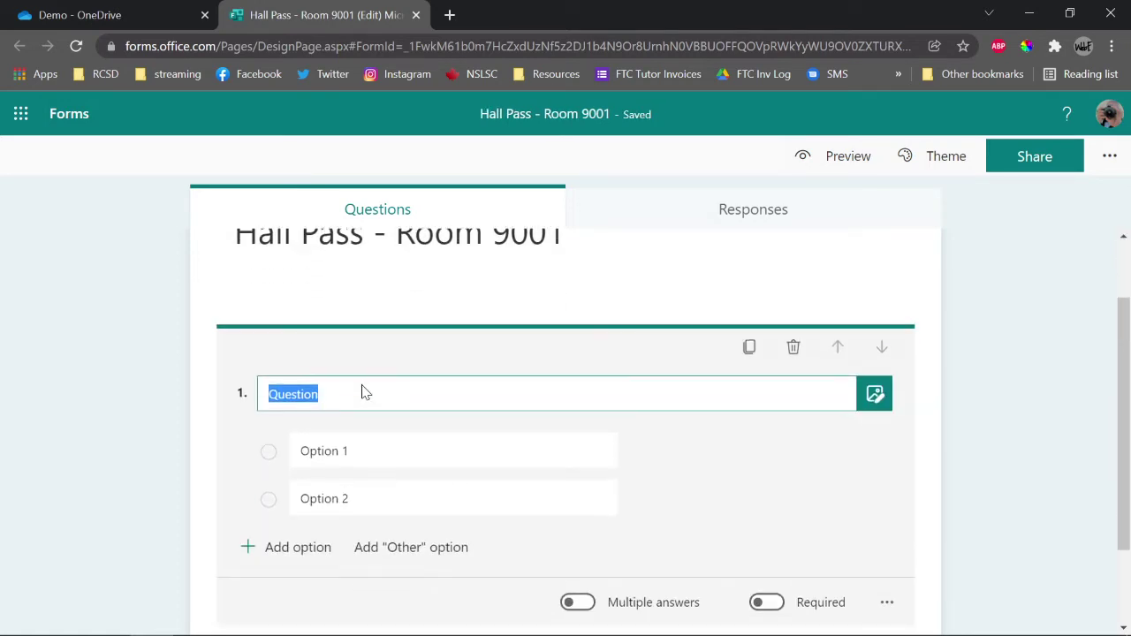
text(What pe)
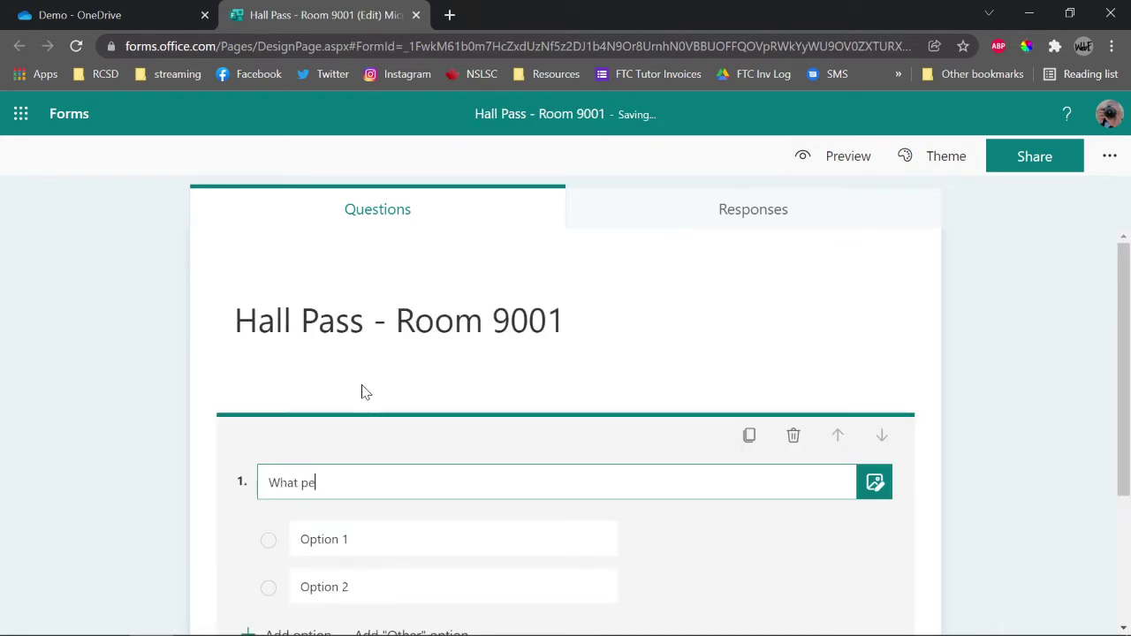
text(riod is?)
- Fill in the period question's answer options as 1, 2, 3, 4 and 5
scroll(361, 392, down, 2)
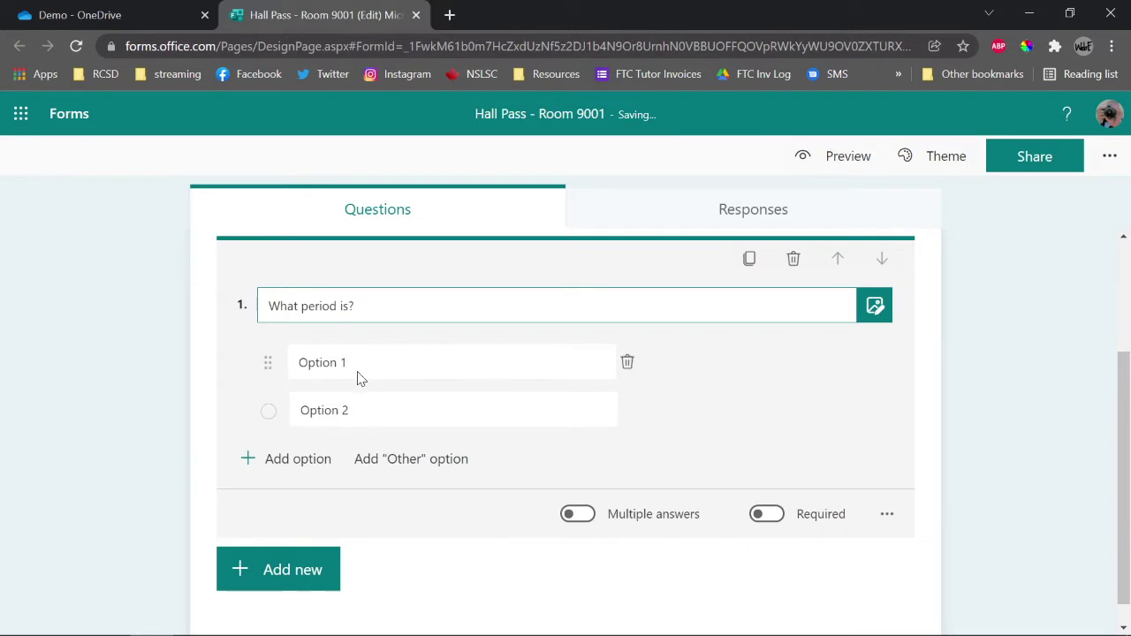
click(358, 378)
scroll(334, 357, up, 2)
text(1)
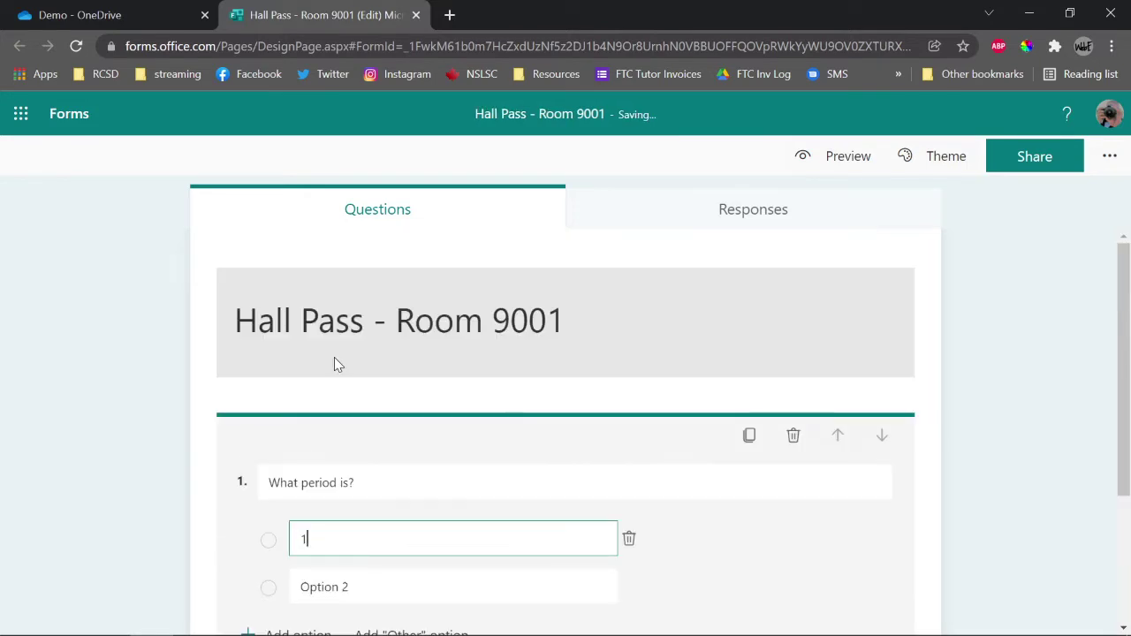
key(Return)
text(2)
key(Return)
text(3)
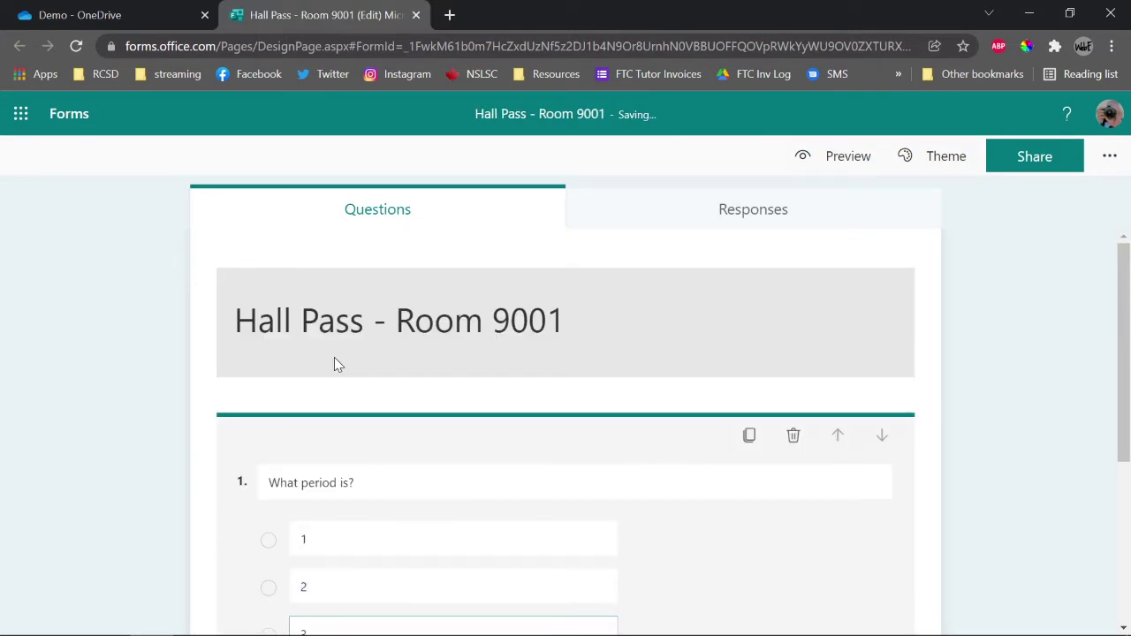
key(Return)
text(4)
key(Return)
text(5)
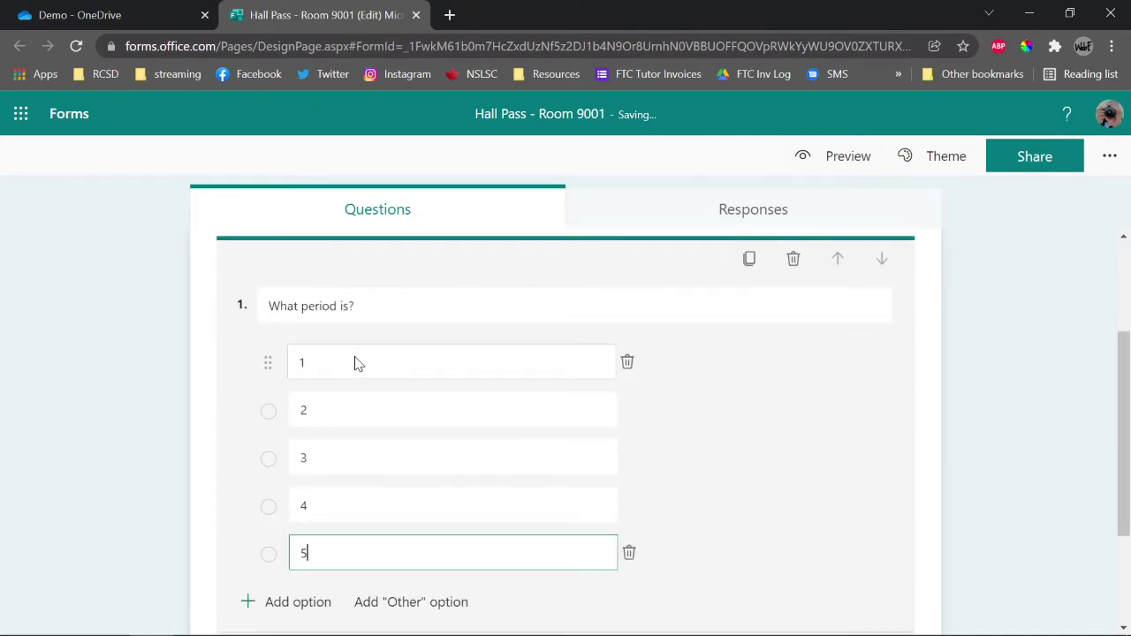
- Make the period question required and finish editing it
scroll(404, 411, up, 2)
scroll(404, 409, down, 3)
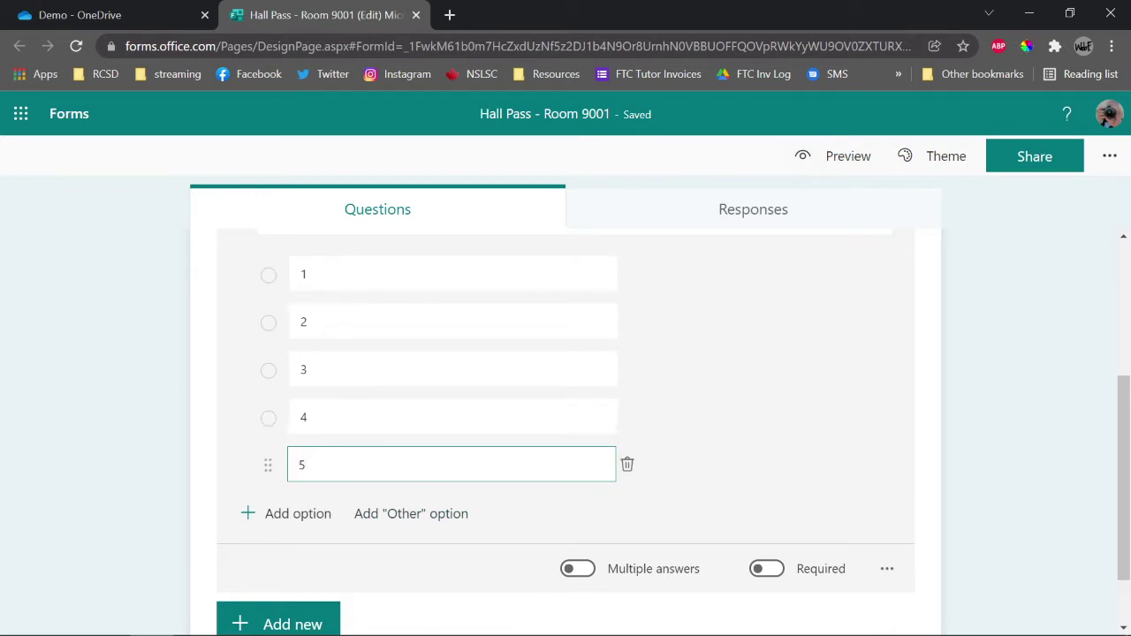
click(764, 570)
scroll(767, 578, up, 3)
scroll(768, 578, down, 4)
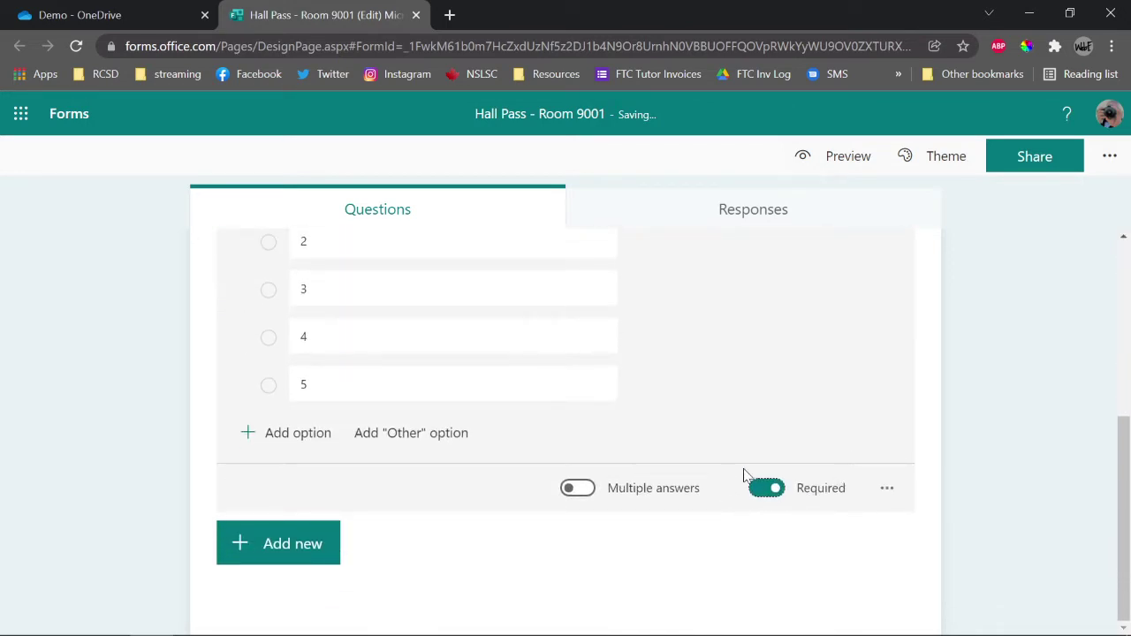
scroll(662, 469, up, 4)
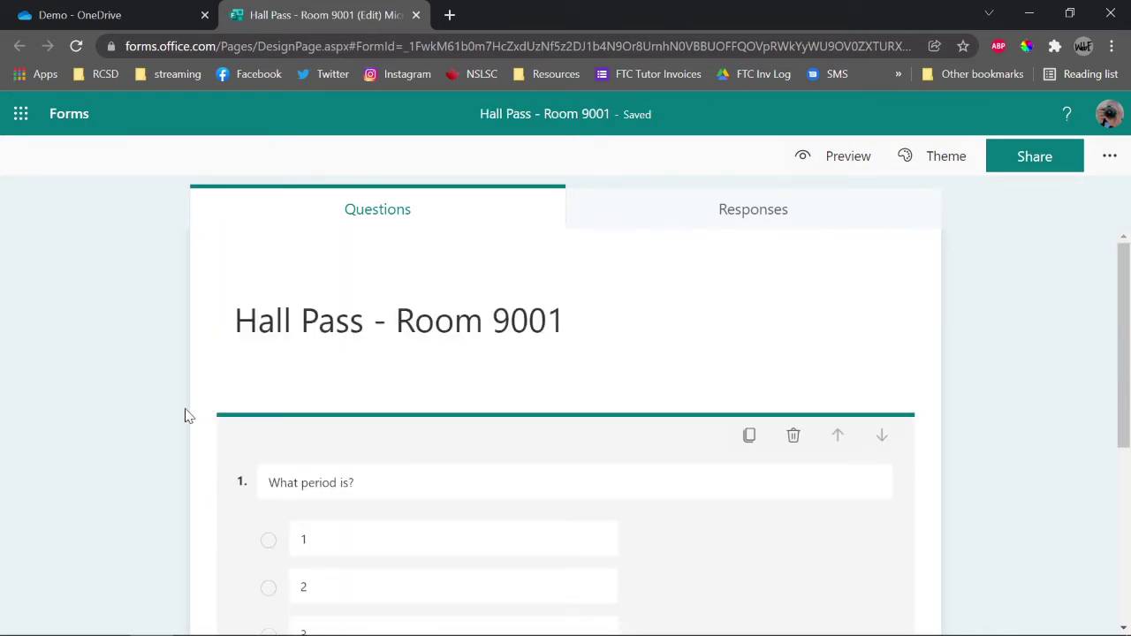
click(112, 379)
- Add a second choice question reading "Are leaving or returning?"
scroll(113, 380, down, 1)
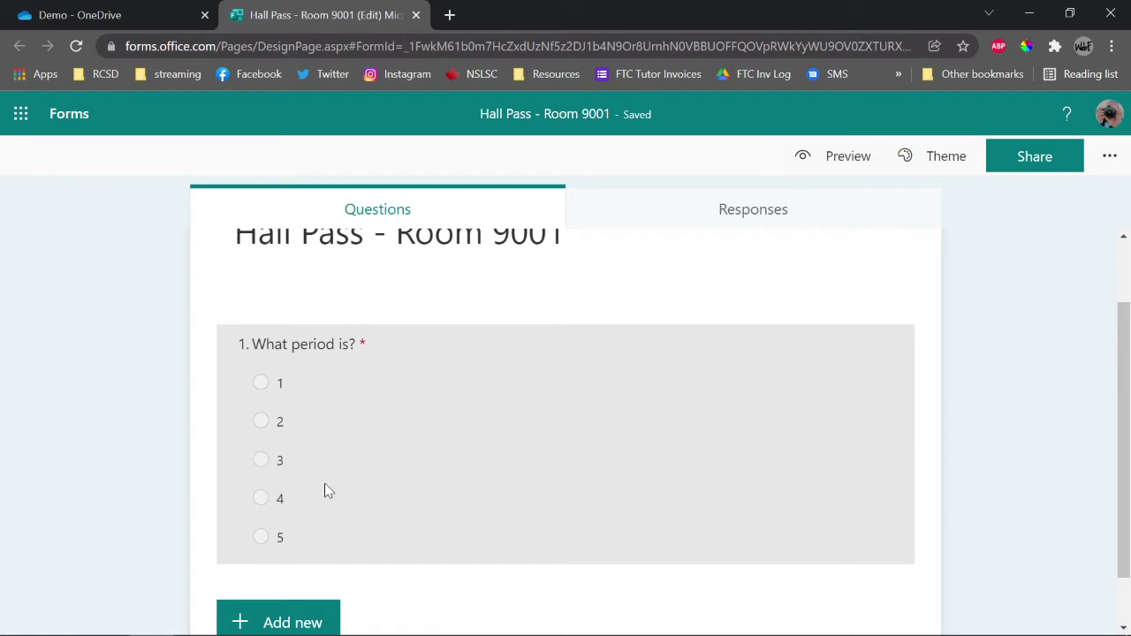
scroll(151, 469, down, 1)
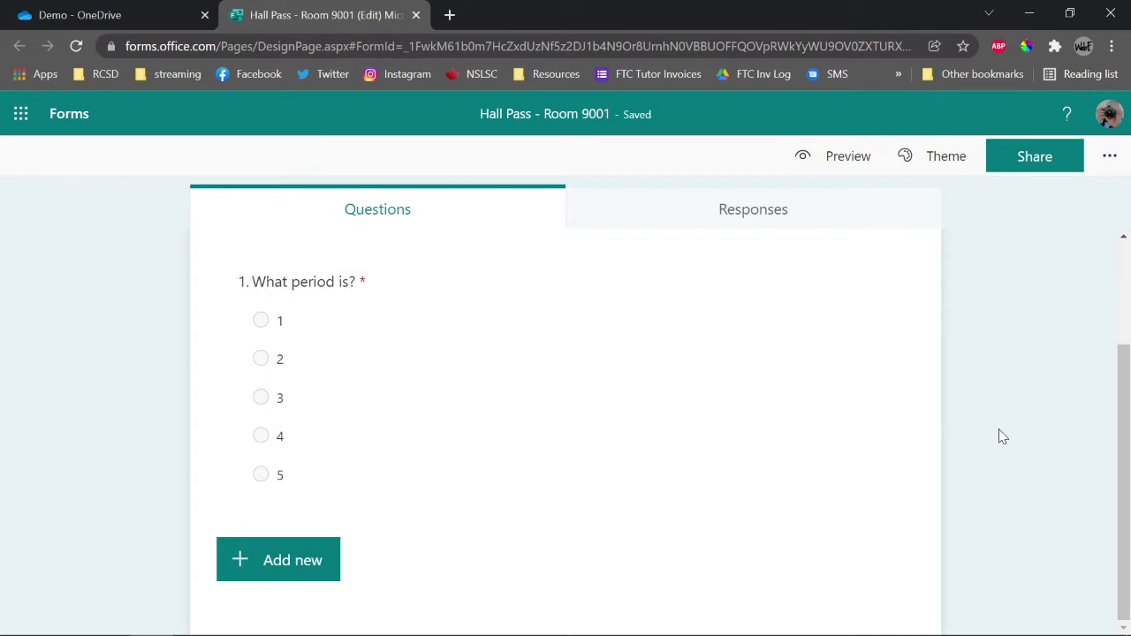
click(291, 554)
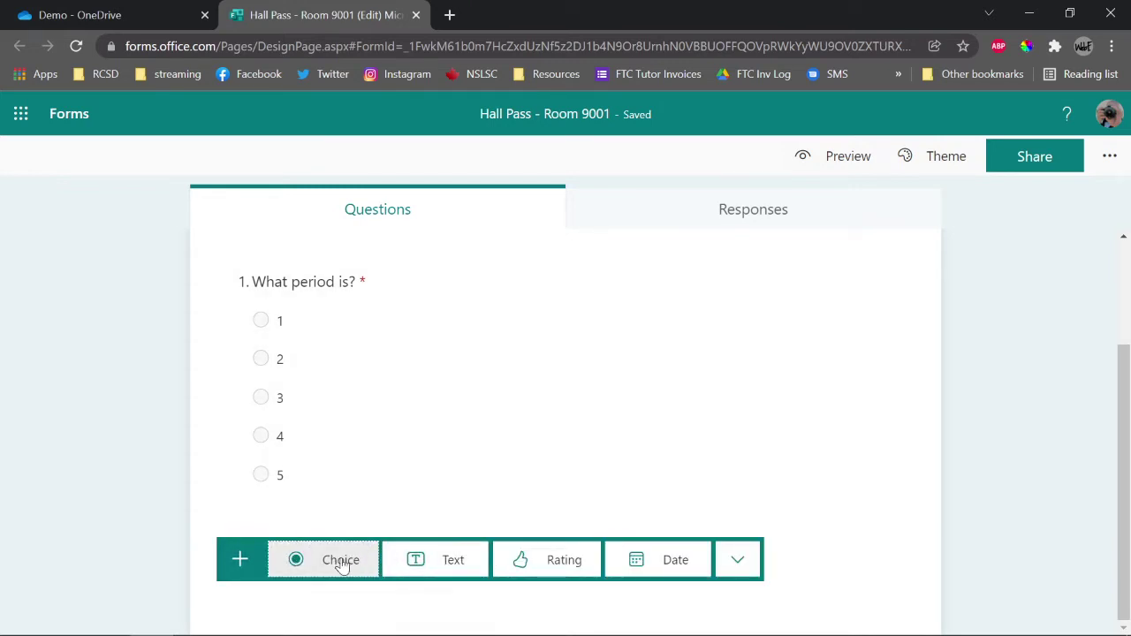
click(337, 562)
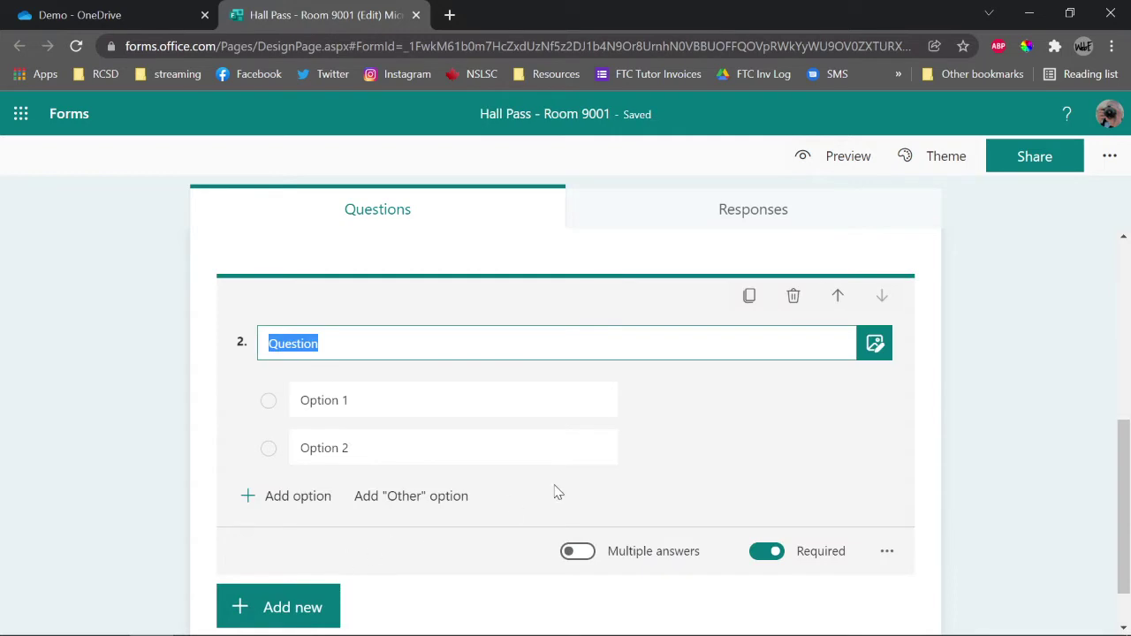
text(Are)
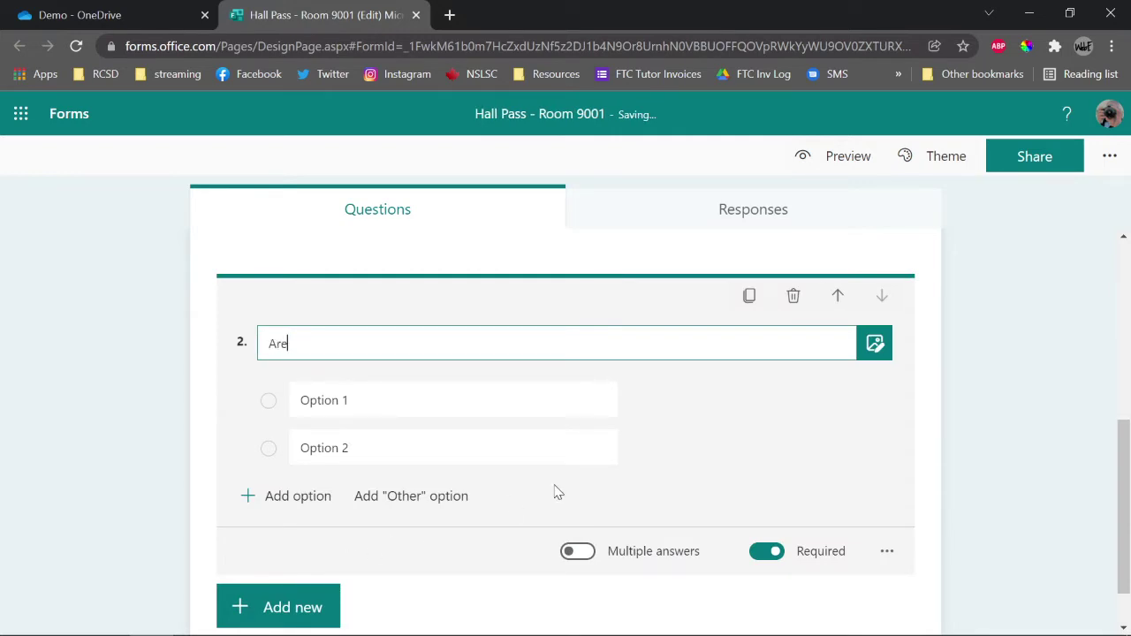
text( leaving or returning?)
- Set the second question's two answer options to "Leaving" and "Returning"
click(416, 401)
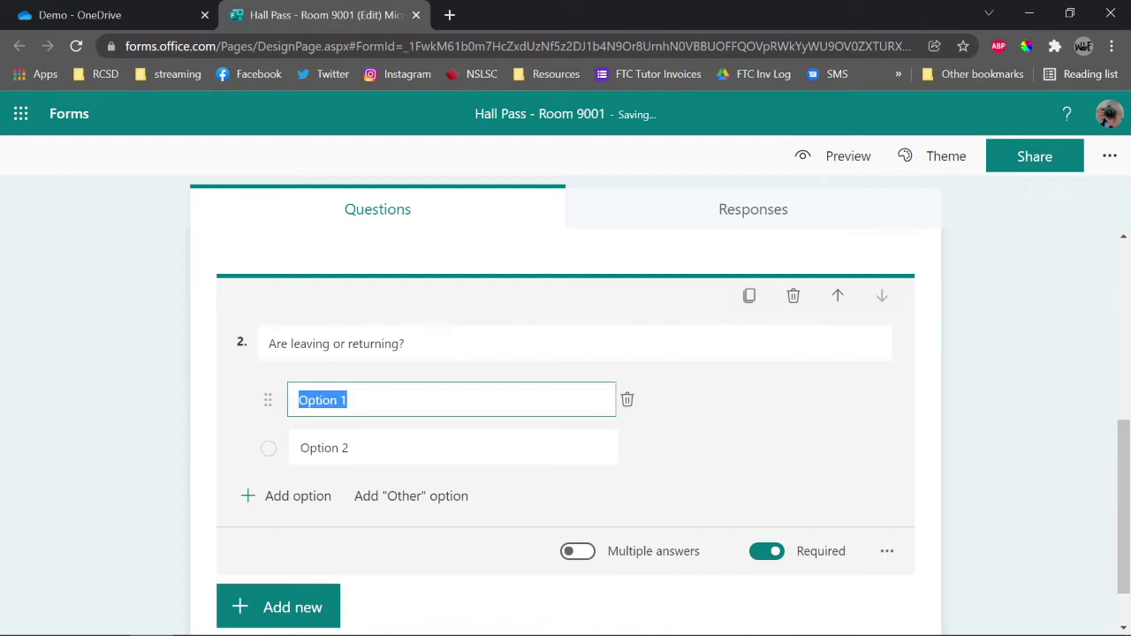
text(Leaving)
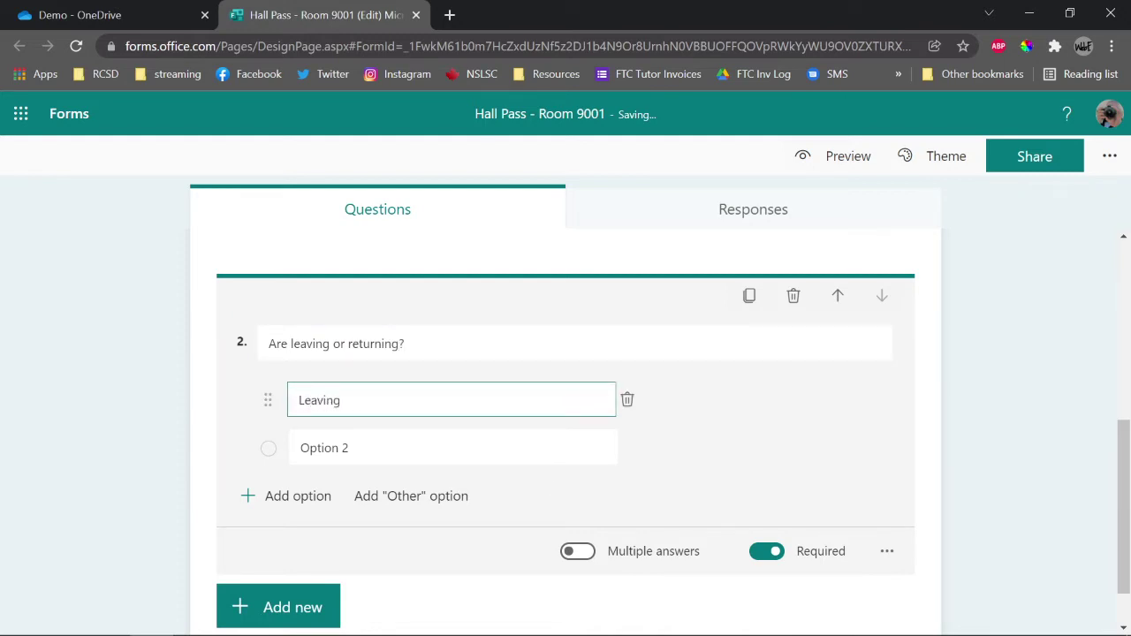
key(Tab)
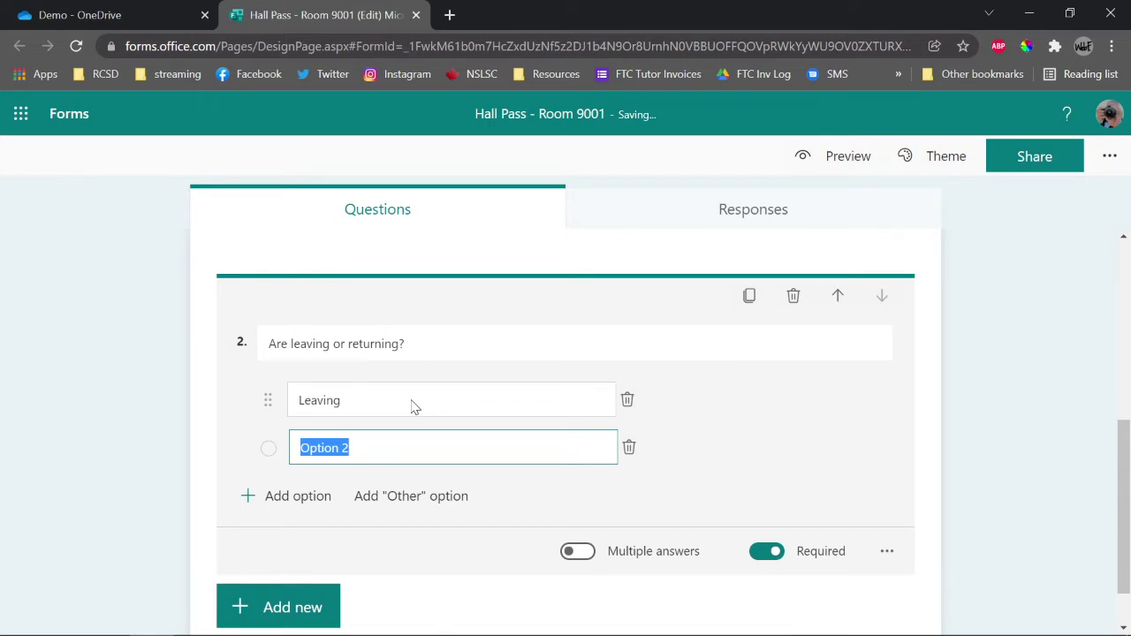
text(Returning)
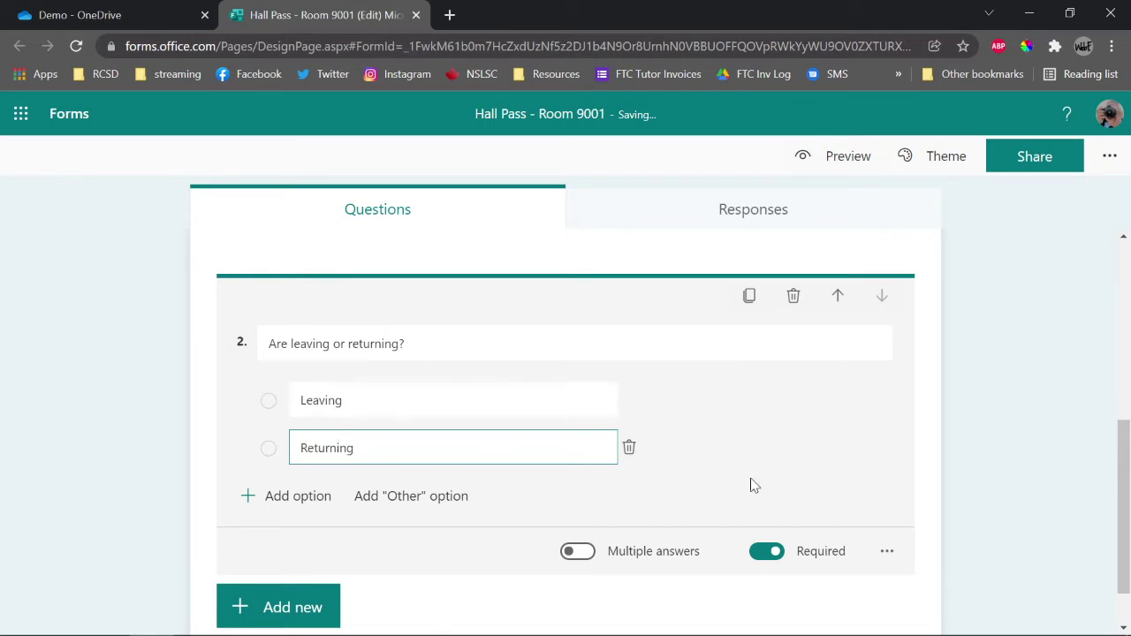
click(742, 427)
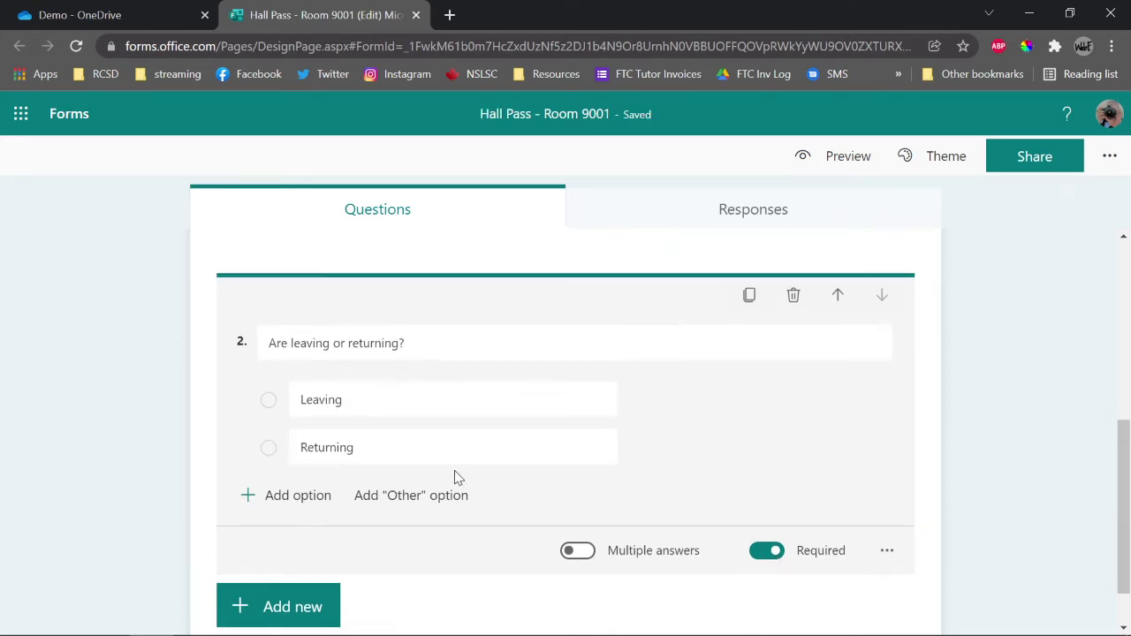
- Add a new section after the leaving/returning question, titled "Virtual Hall Pass Continued...."
scroll(451, 476, down, 1)
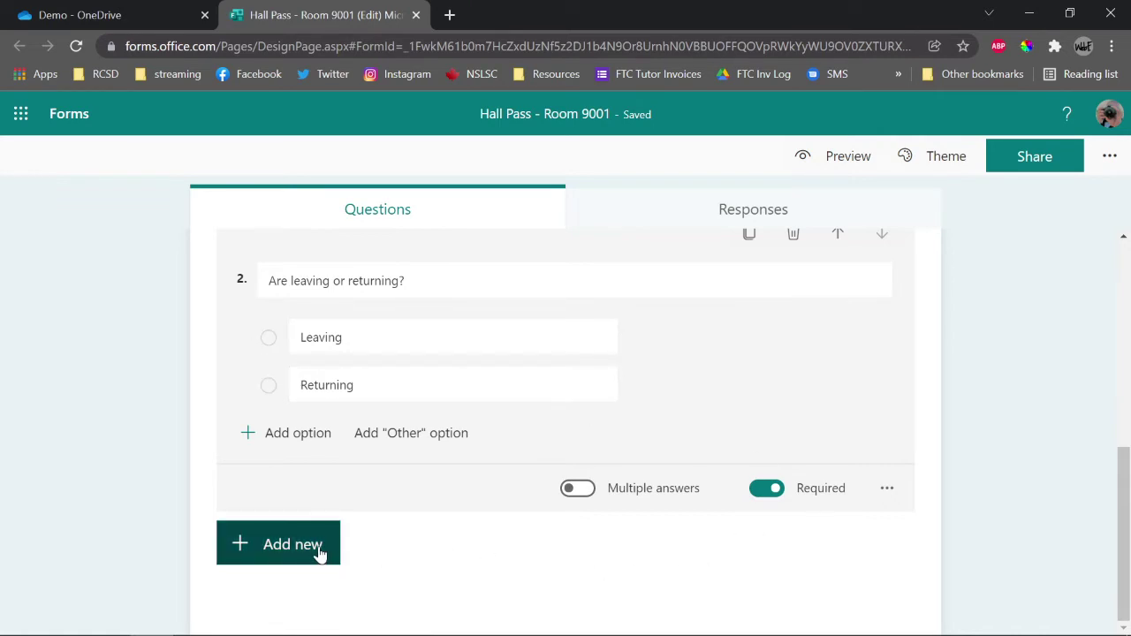
click(285, 548)
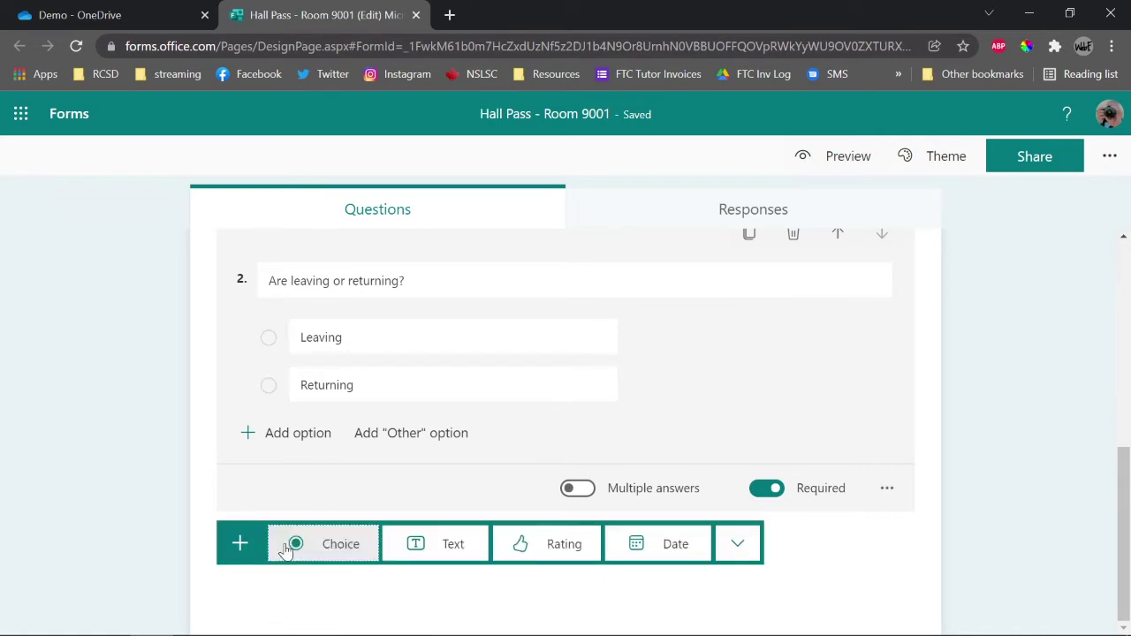
click(747, 554)
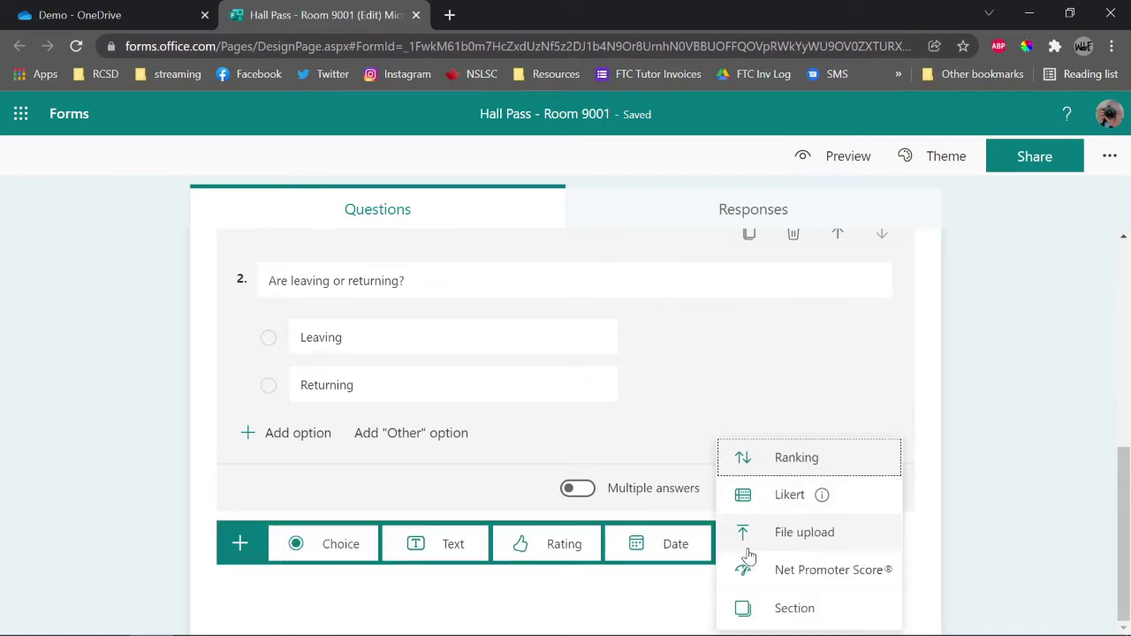
click(783, 619)
text(V)
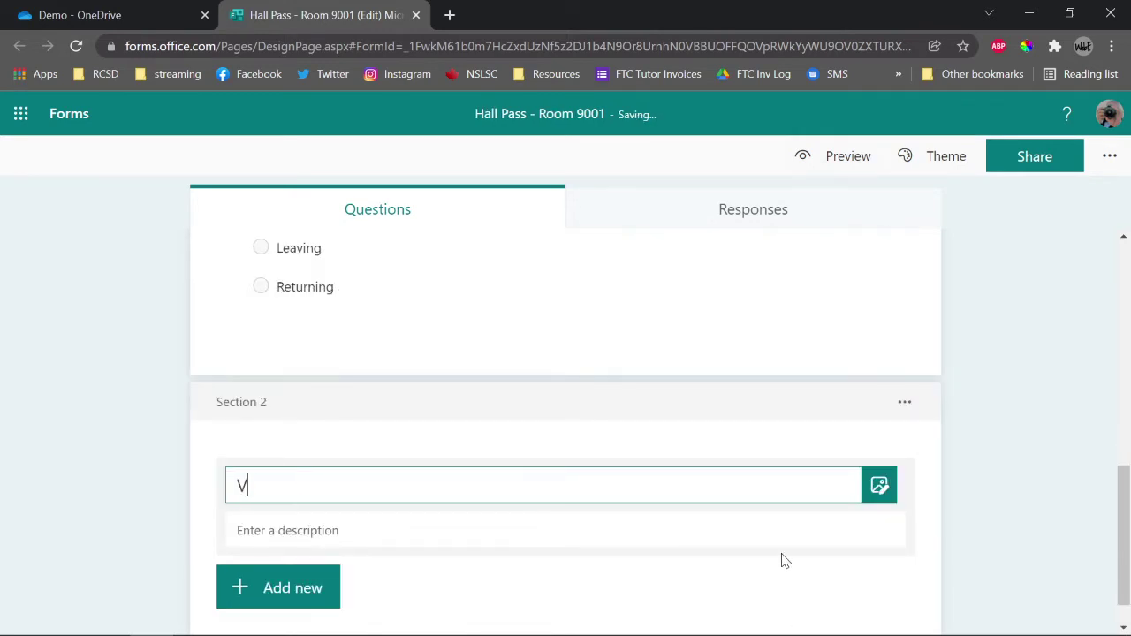
text(irtual Hall Pas)
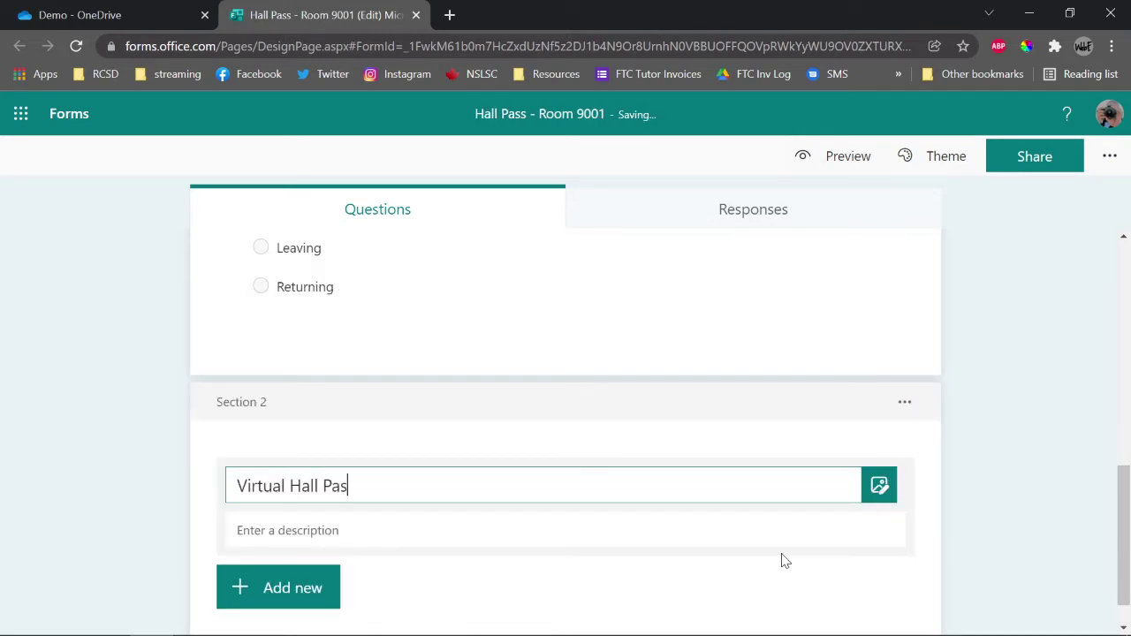
text(s Continued....)
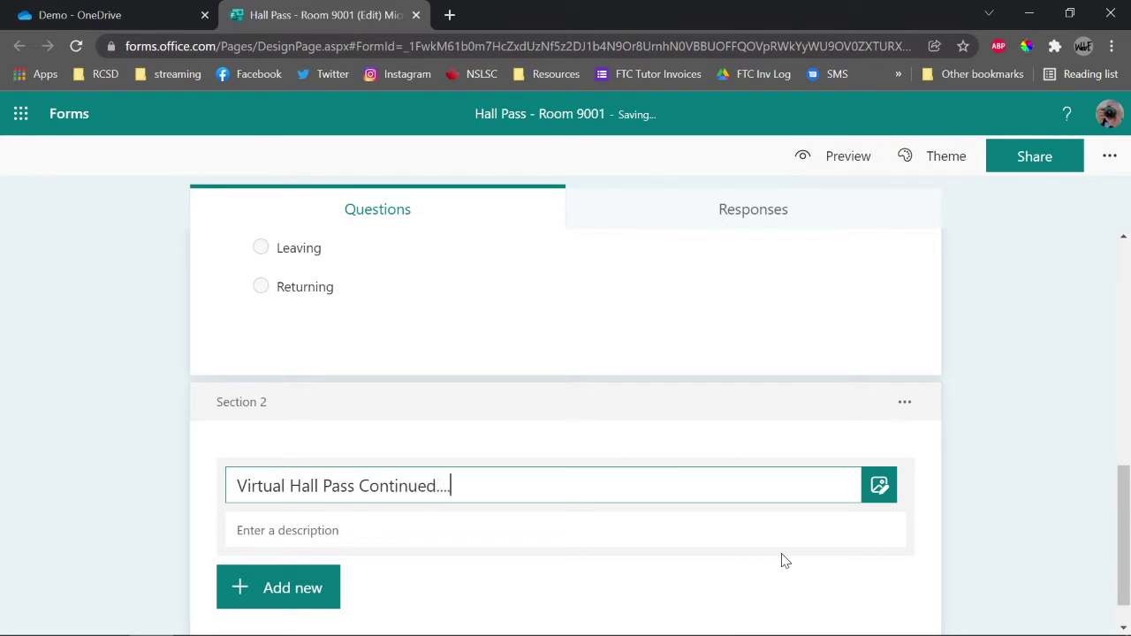
- Add a choice question to Section 2 reading "Reason for Leaving?"
scroll(571, 577, down, 1)
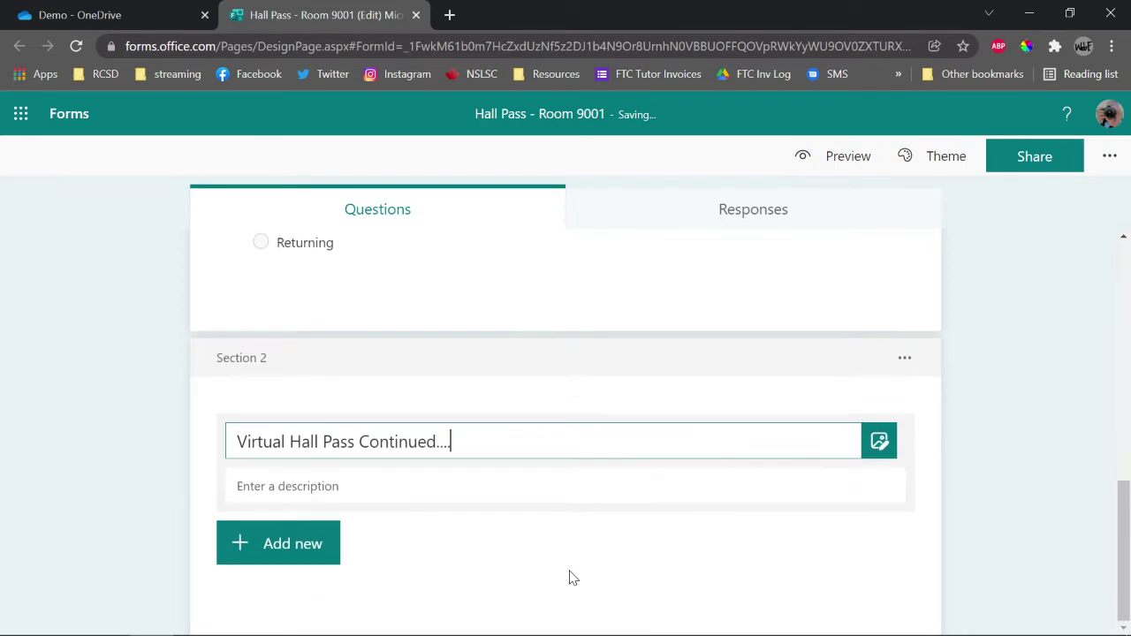
click(272, 548)
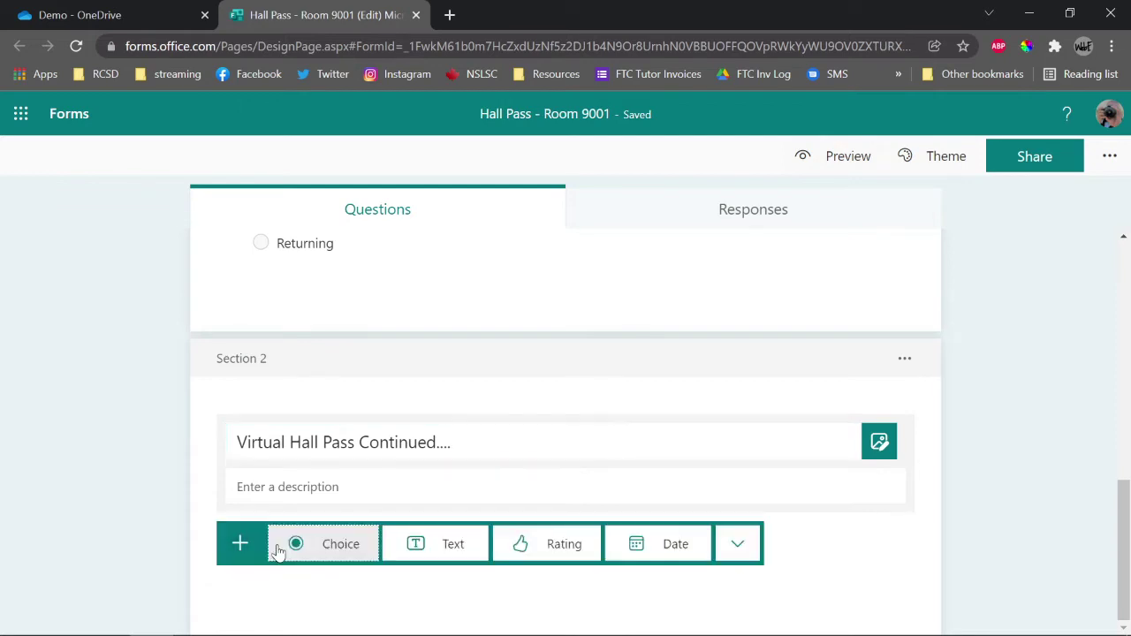
click(331, 544)
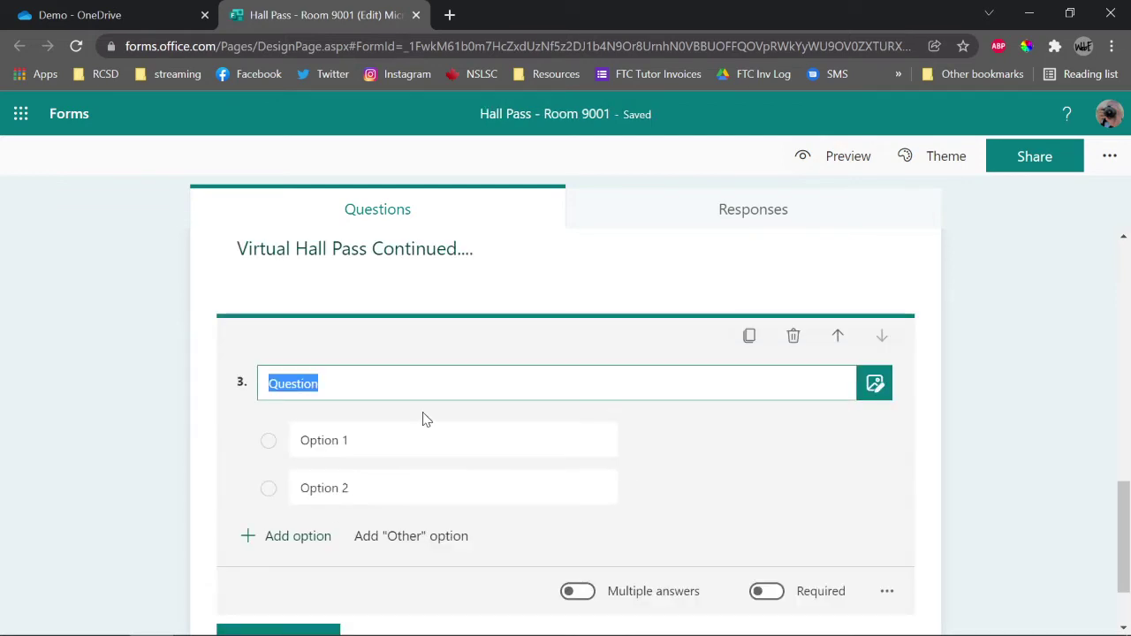
text(Reaso)
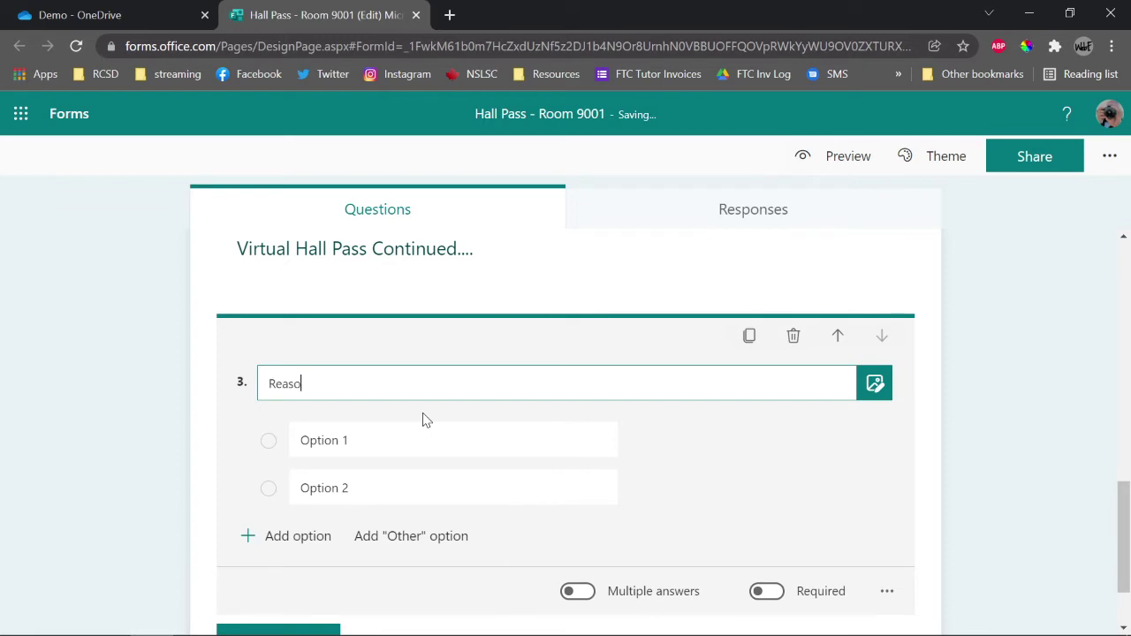
text(n for Leaving)
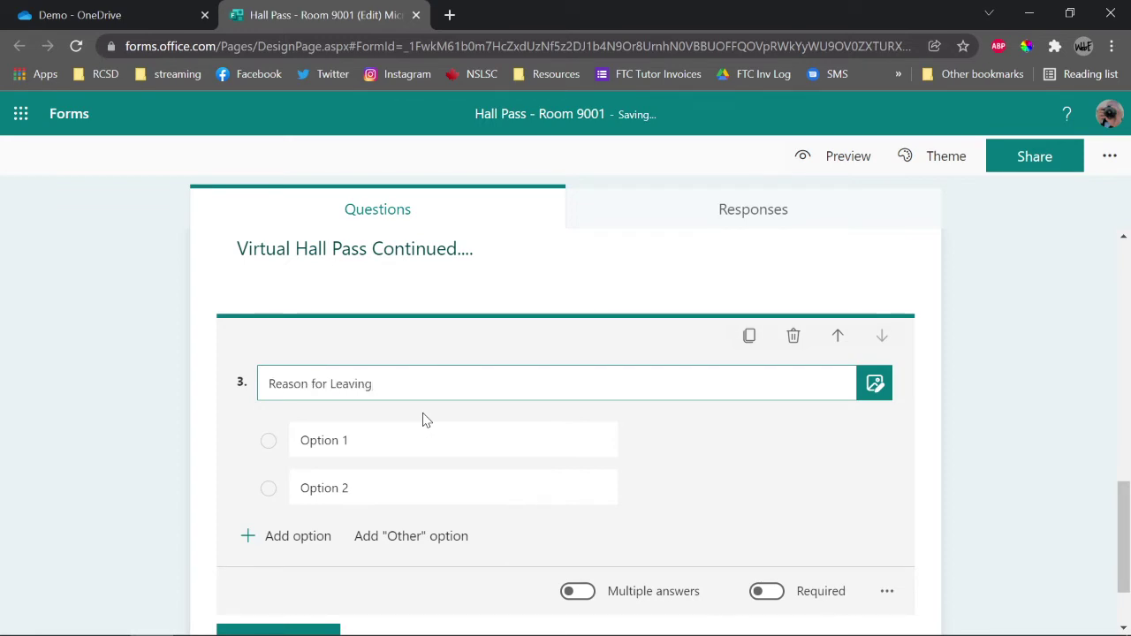
text(?)
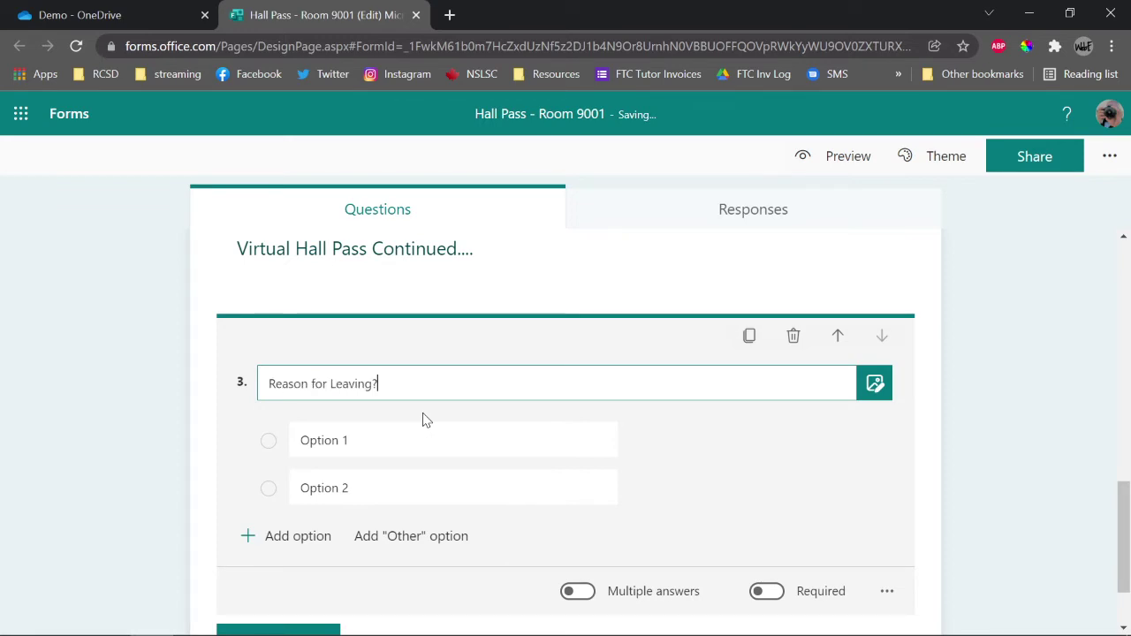
- Fill in the reason question's answer options as Washroom, Water, Office, Student Services and Locker
click(365, 446)
text(W)
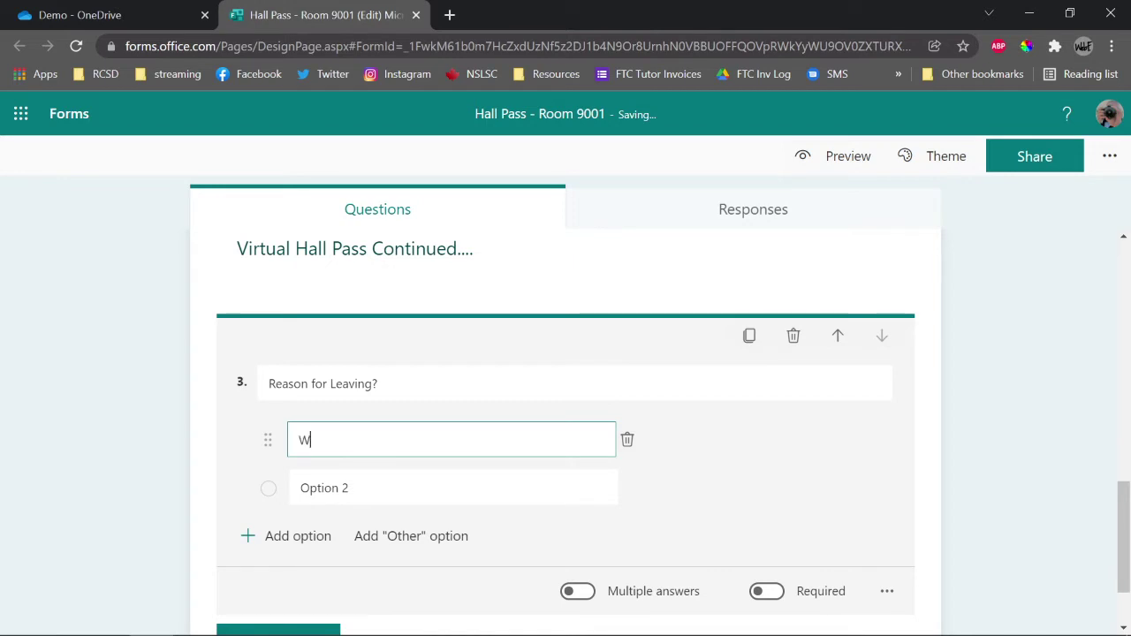
text(ashroom)
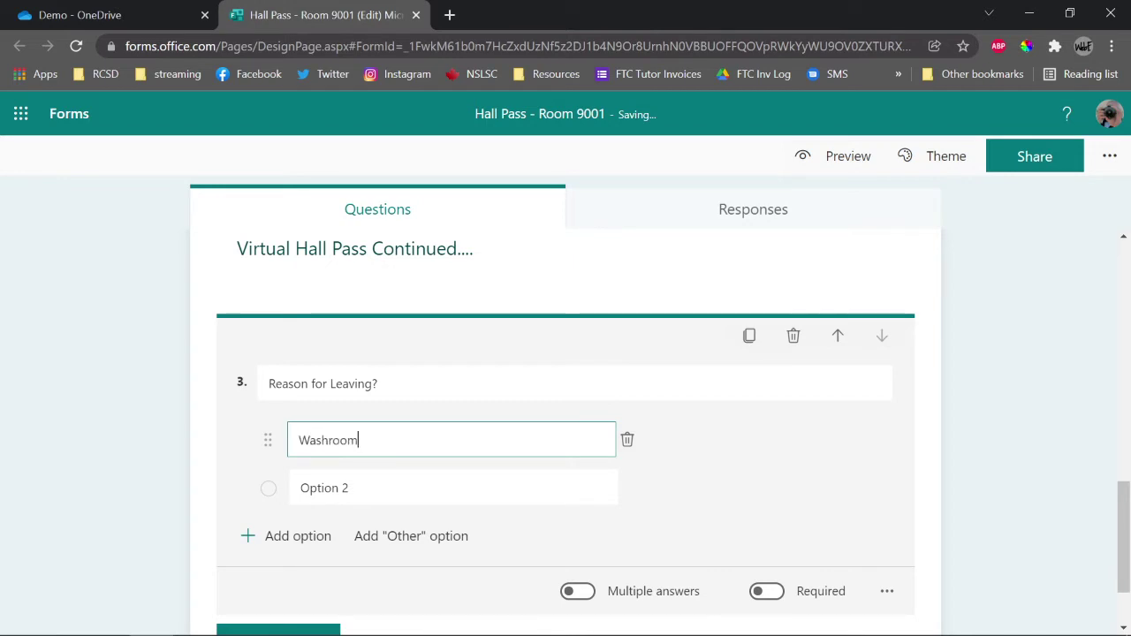
key(Return)
text(Water)
key(Return)
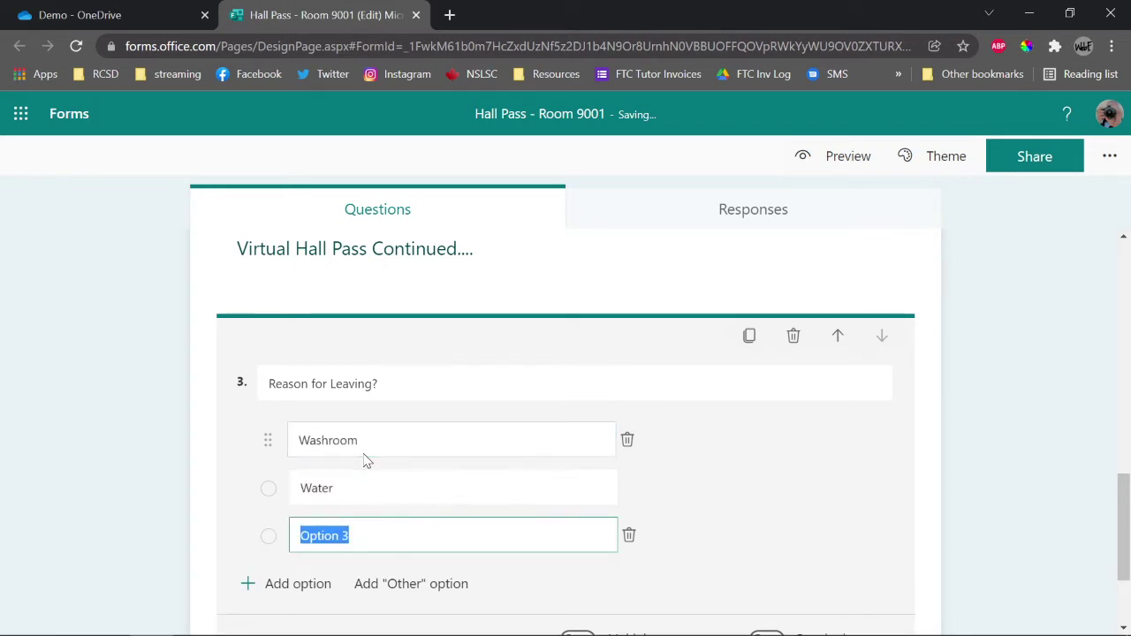
text(Office)
key(Return)
text(Student Services)
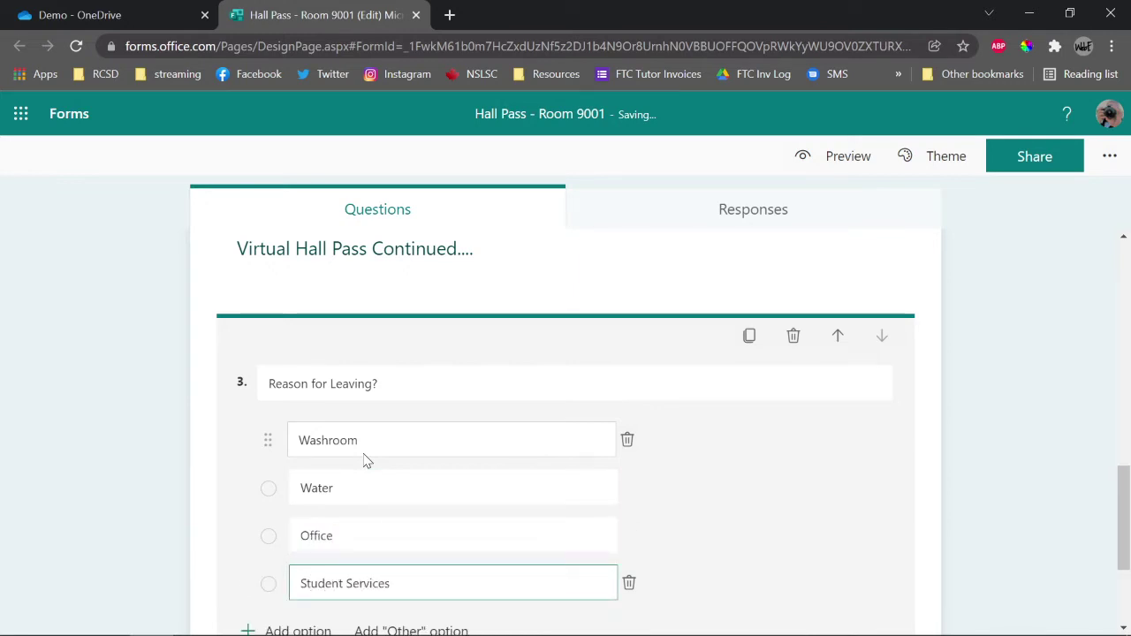
key(Return)
text(L)
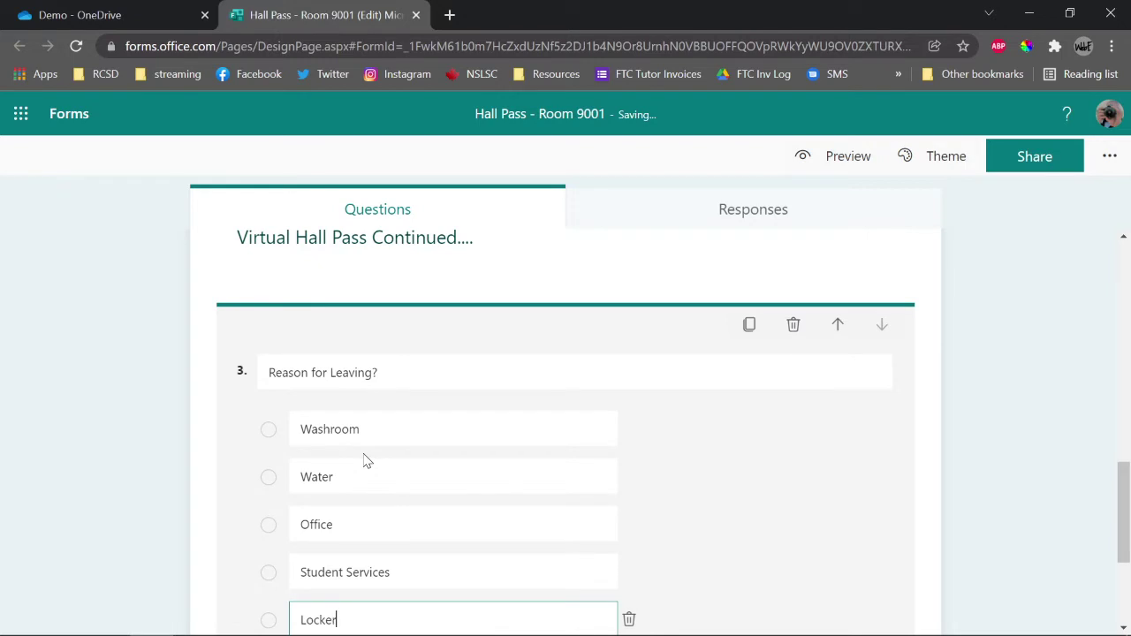
text(ocker)
- Add an "Other" option to the reason question and make the question required
scroll(477, 482, down, 2)
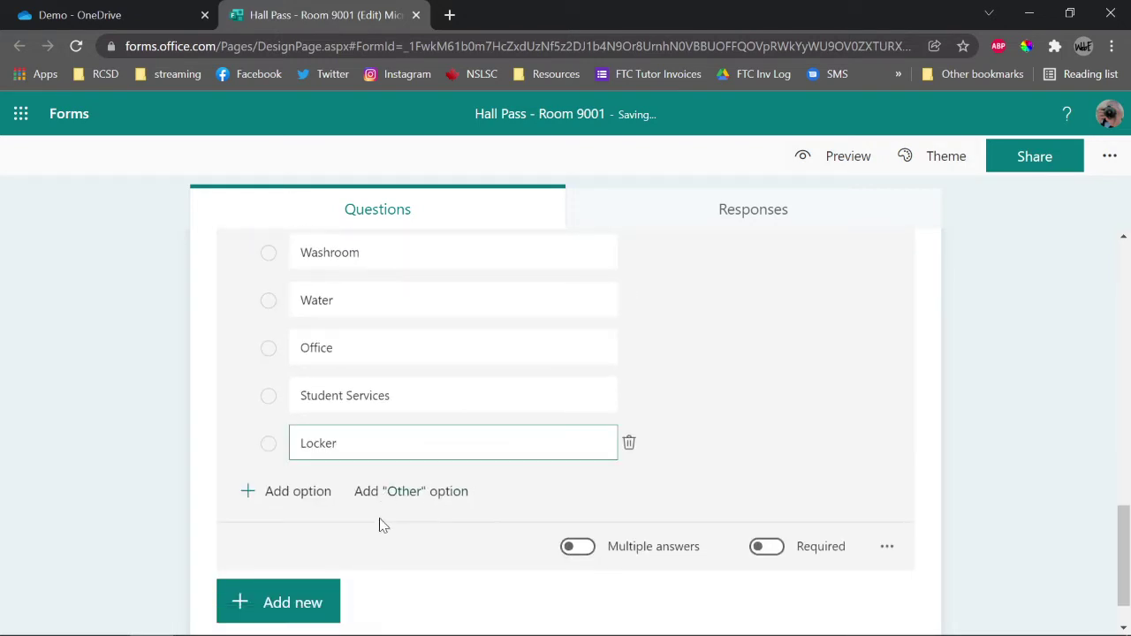
click(406, 495)
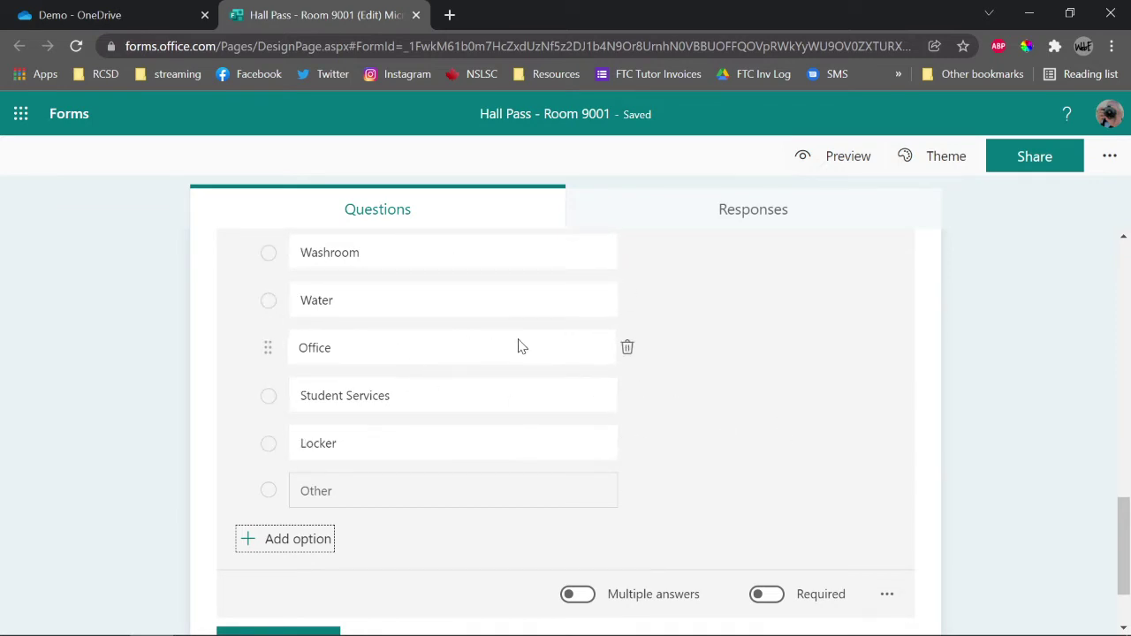
click(767, 595)
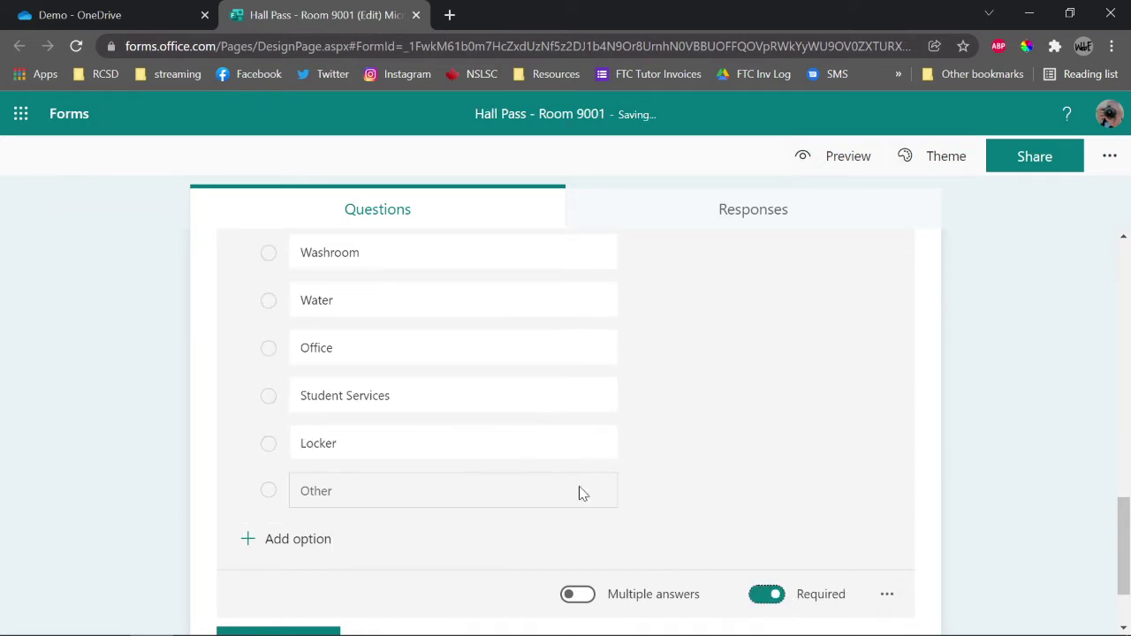
- Review the form's questions and answer options across both sections
scroll(434, 512, up, 1)
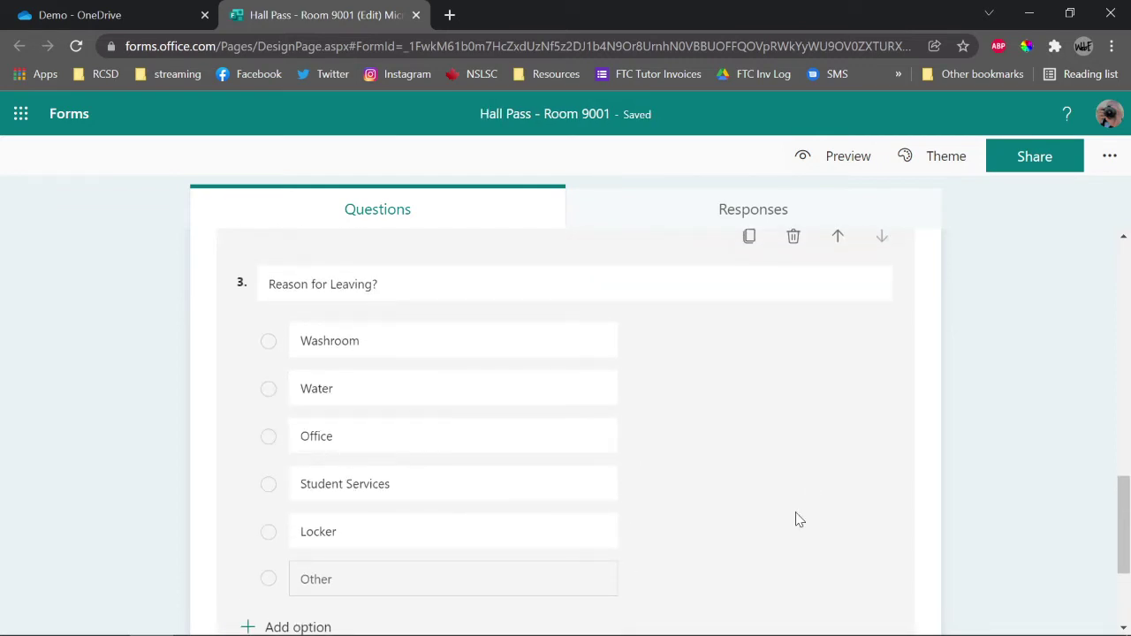
scroll(777, 486, down, 2)
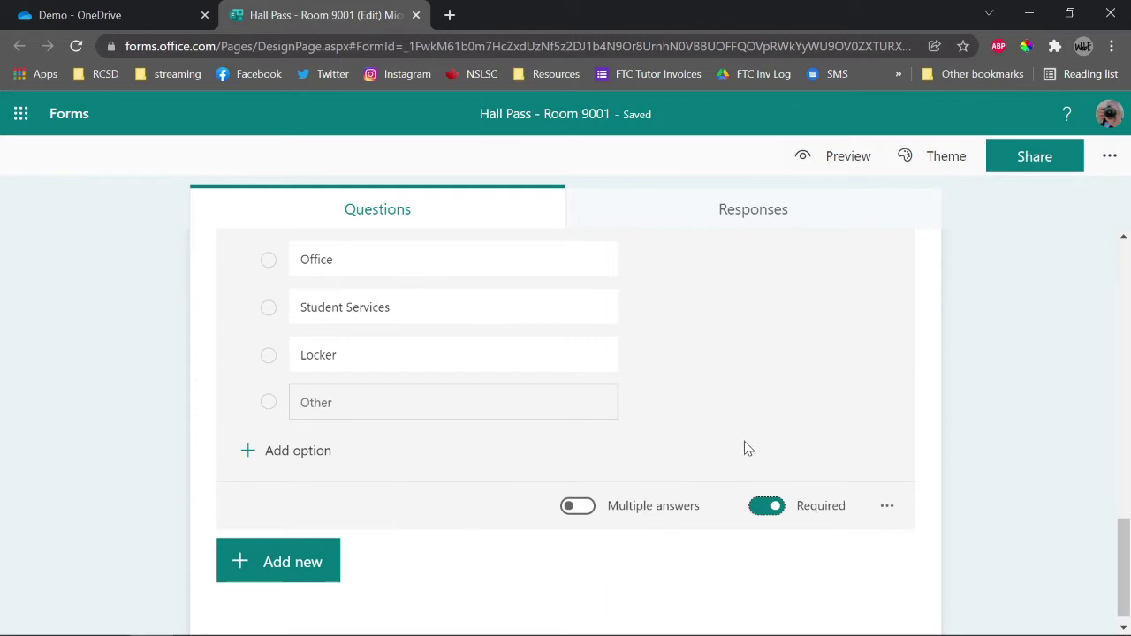
scroll(724, 451, up, 2)
scroll(720, 469, up, 1)
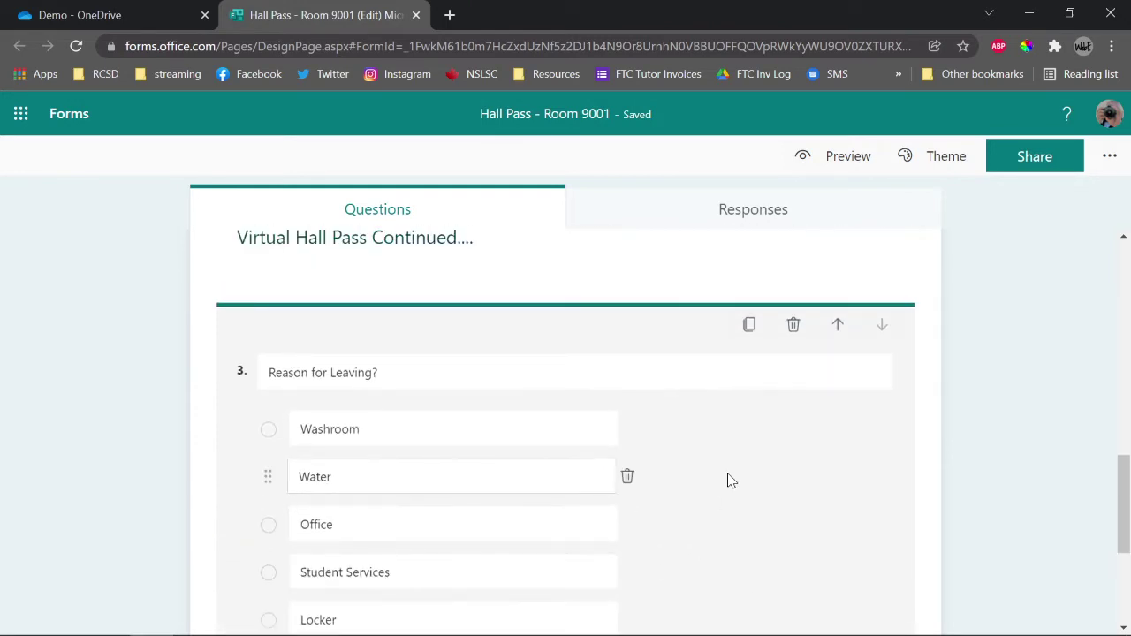
scroll(761, 483, up, 6)
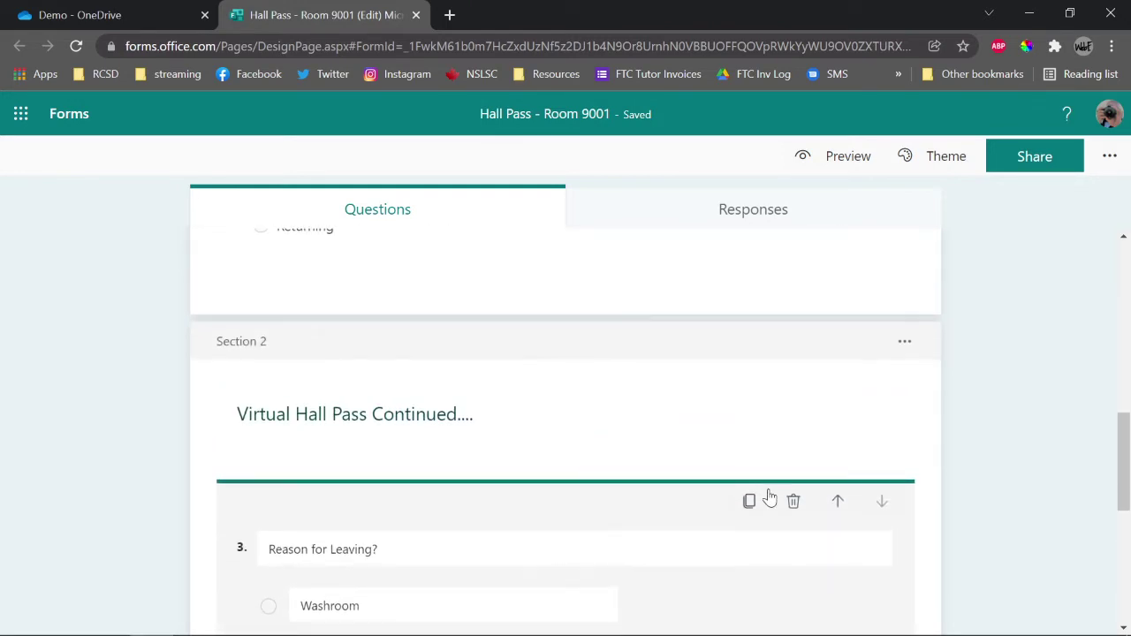
scroll(485, 403, up, 1)
scroll(482, 394, down, 3)
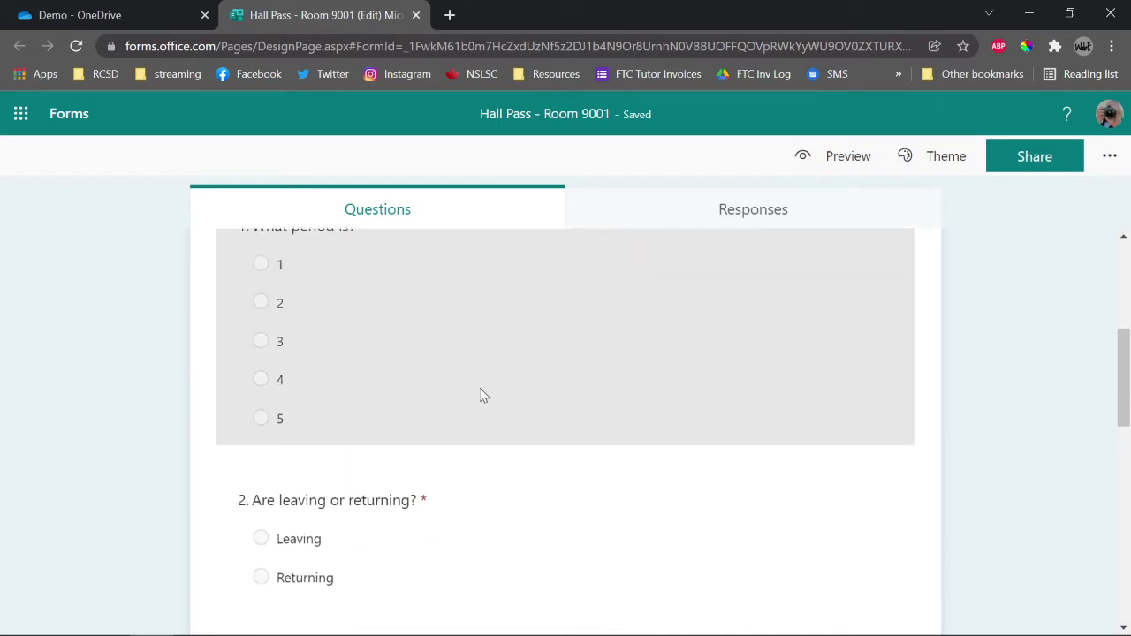
scroll(500, 426, down, 2)
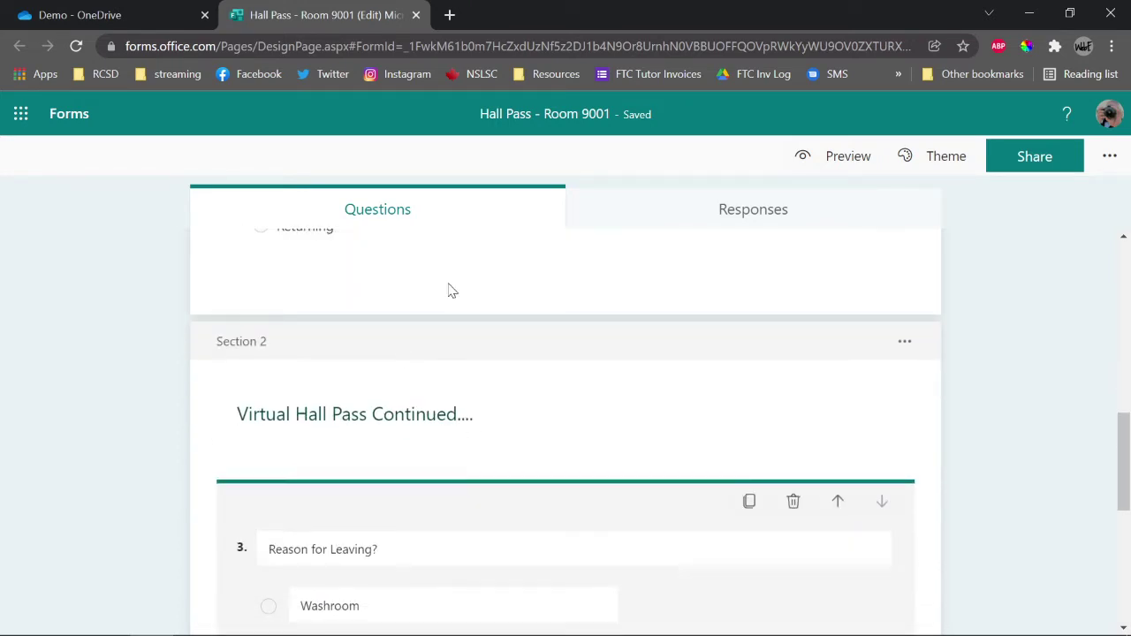
scroll(492, 451, down, 2)
scroll(500, 479, up, 3)
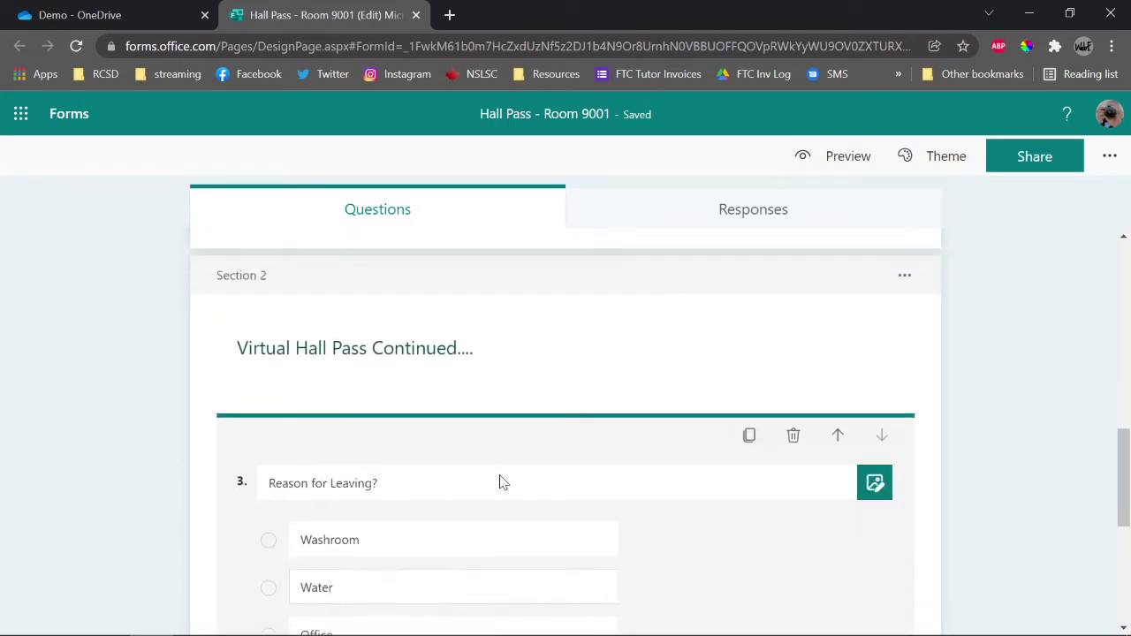
- Add branching to the leaving/returning question so that Leaving goes to Section 2, "Virtual Hall Pass Continued...."
scroll(552, 530, up, 1)
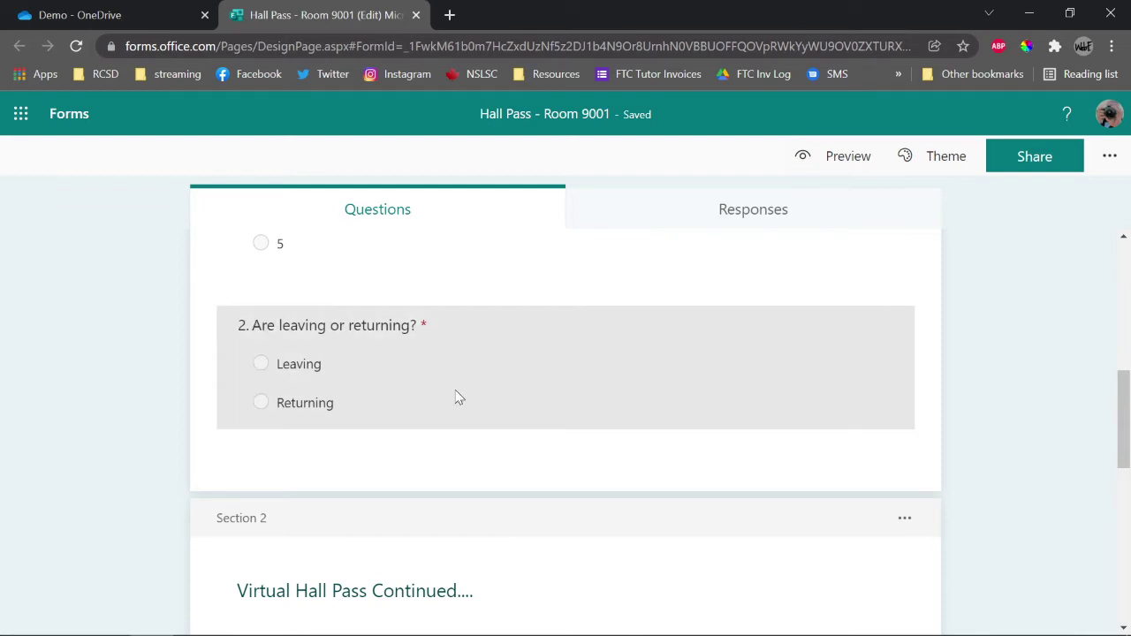
click(580, 363)
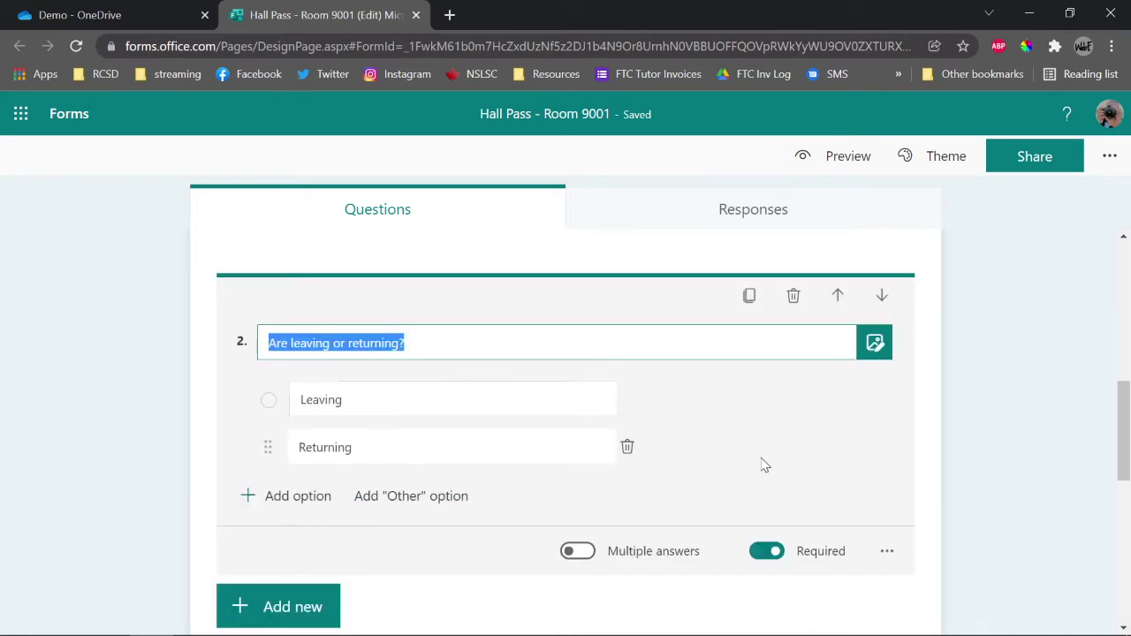
click(886, 552)
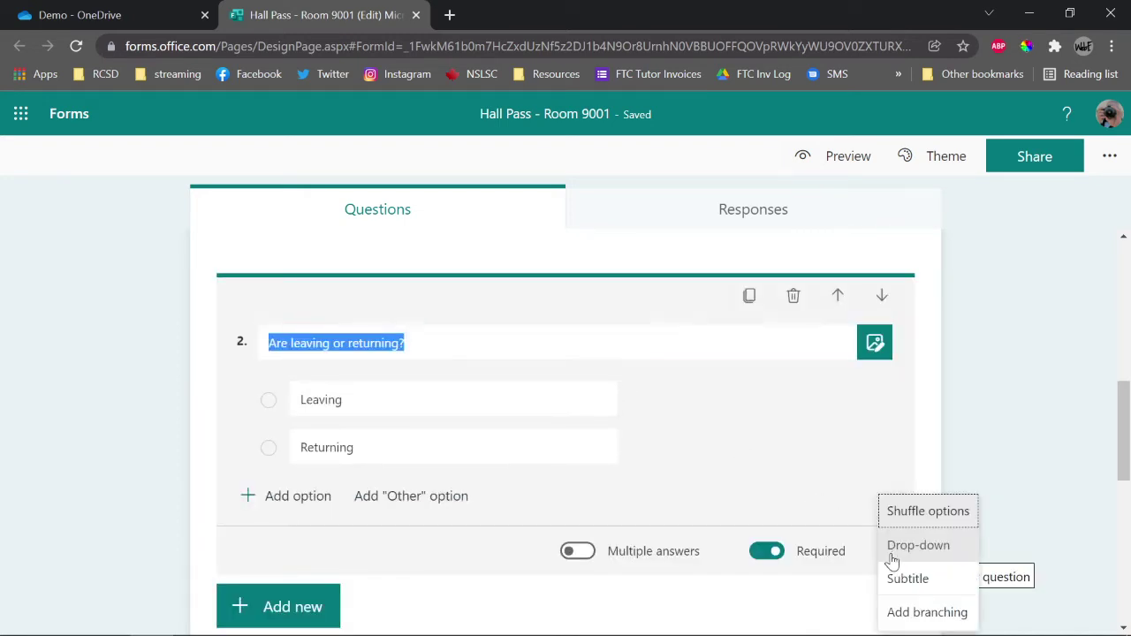
click(957, 623)
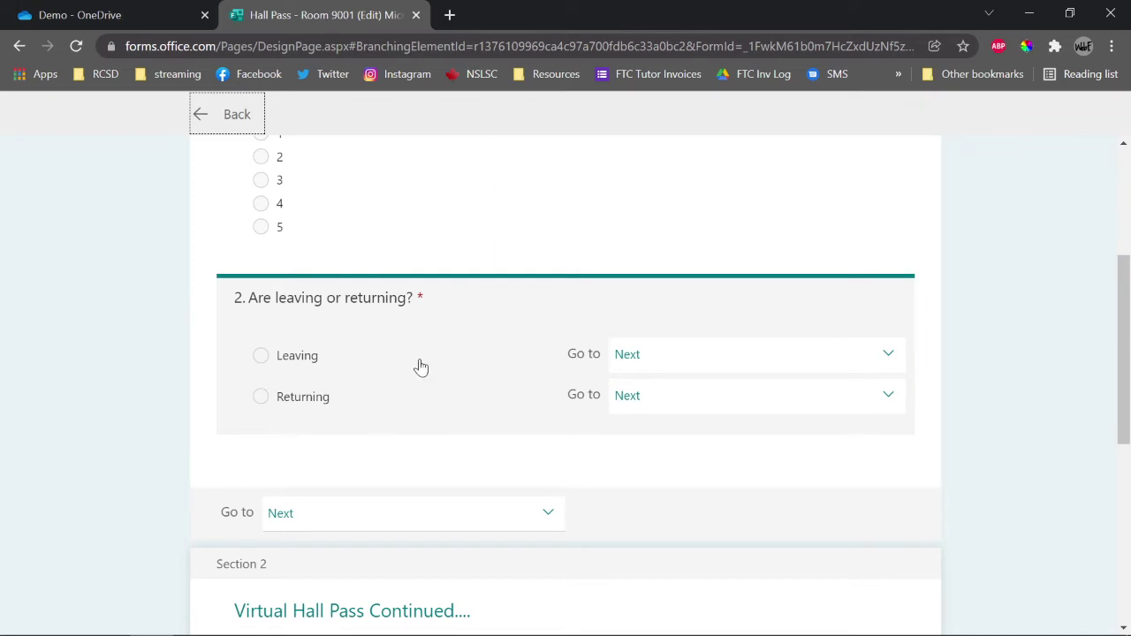
click(659, 367)
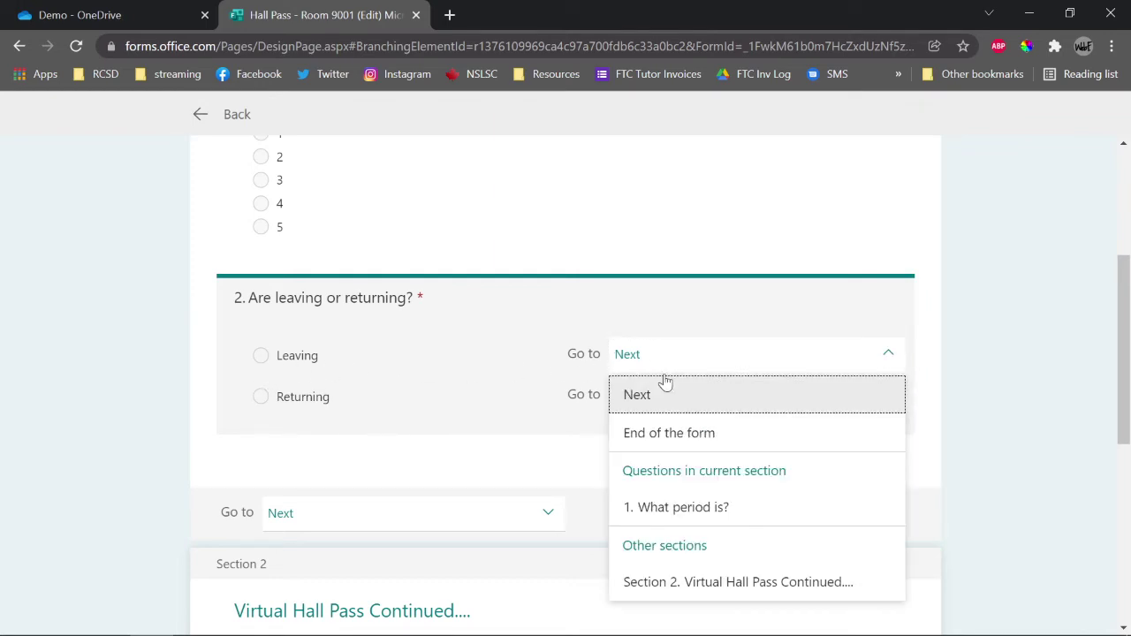
click(723, 583)
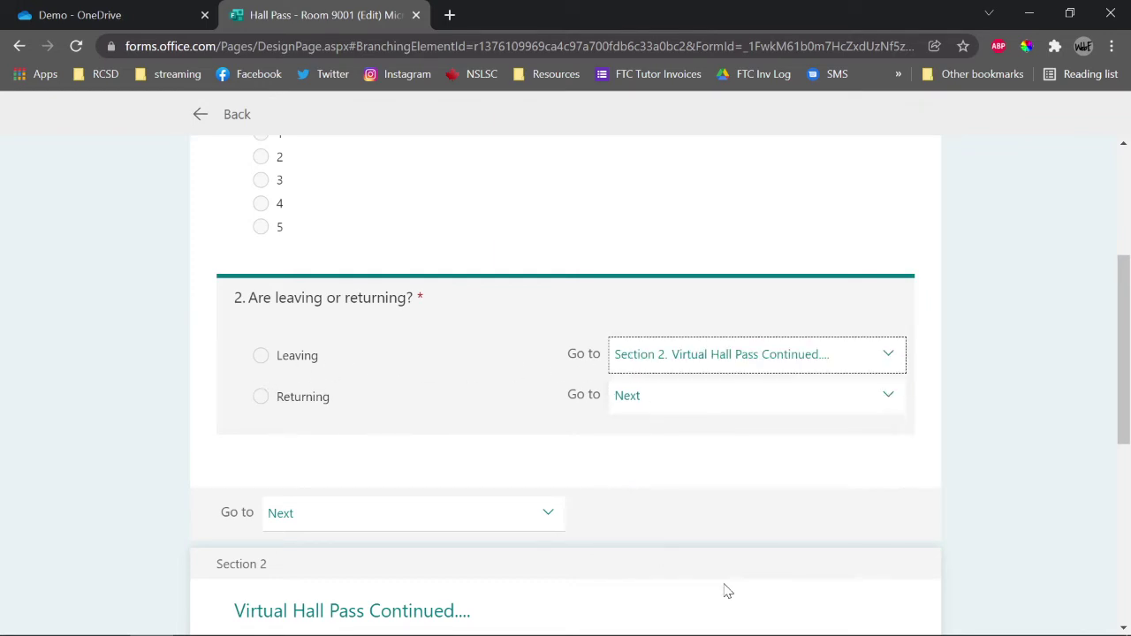
scroll(600, 433, down, 3)
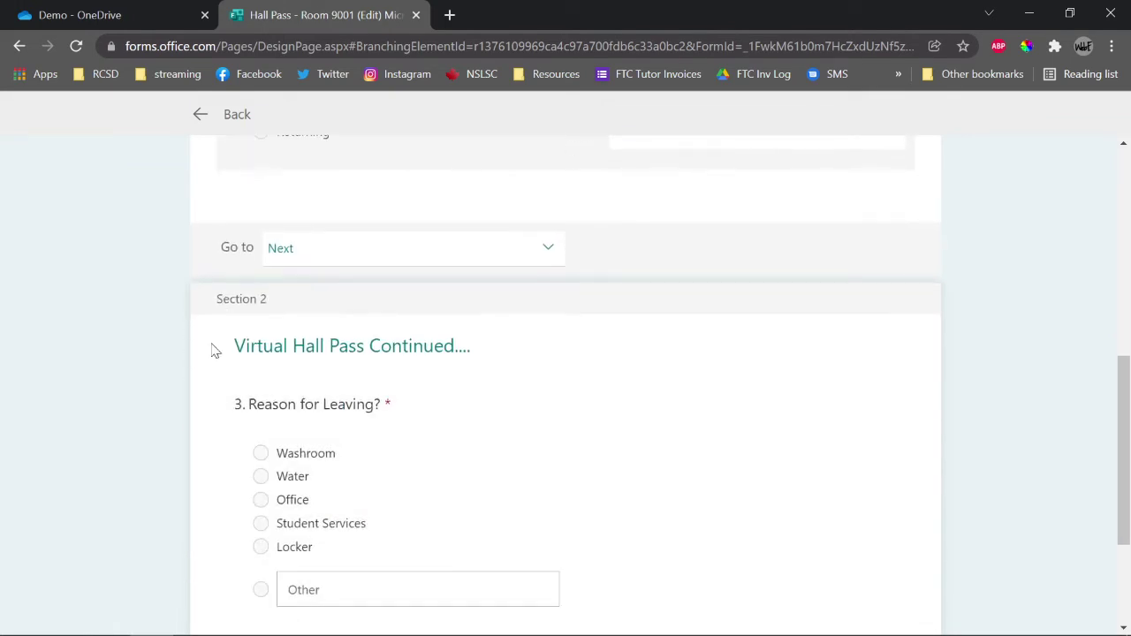
scroll(362, 450, up, 2)
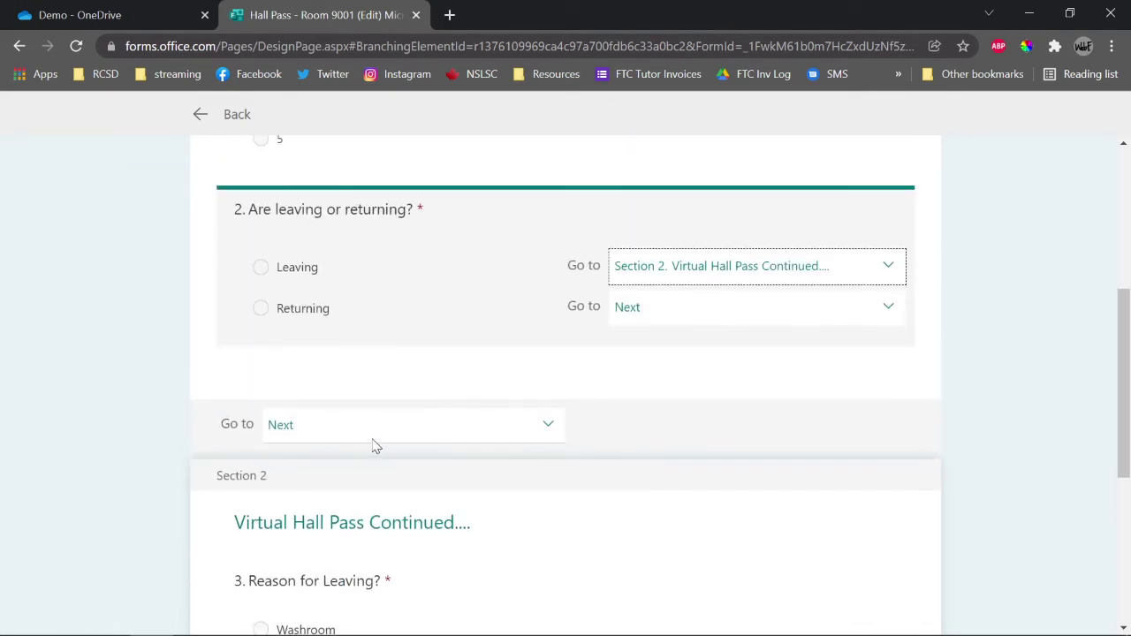
- Branch the Returning answer of the leaving/returning question to the end of the form and leave the branching view
click(663, 318)
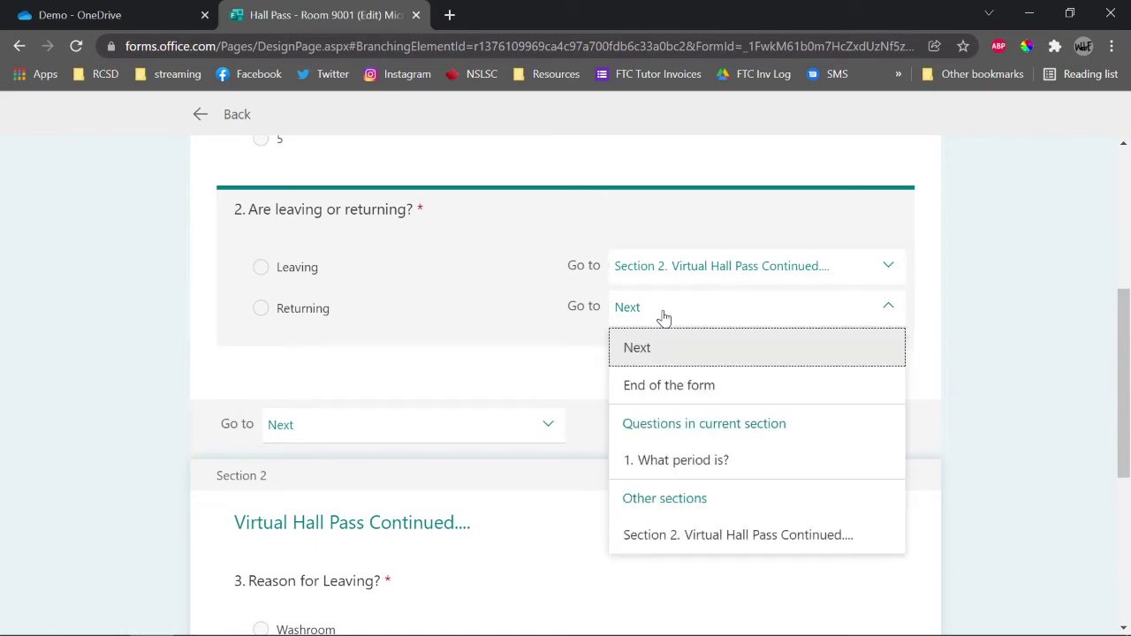
click(680, 395)
click(974, 344)
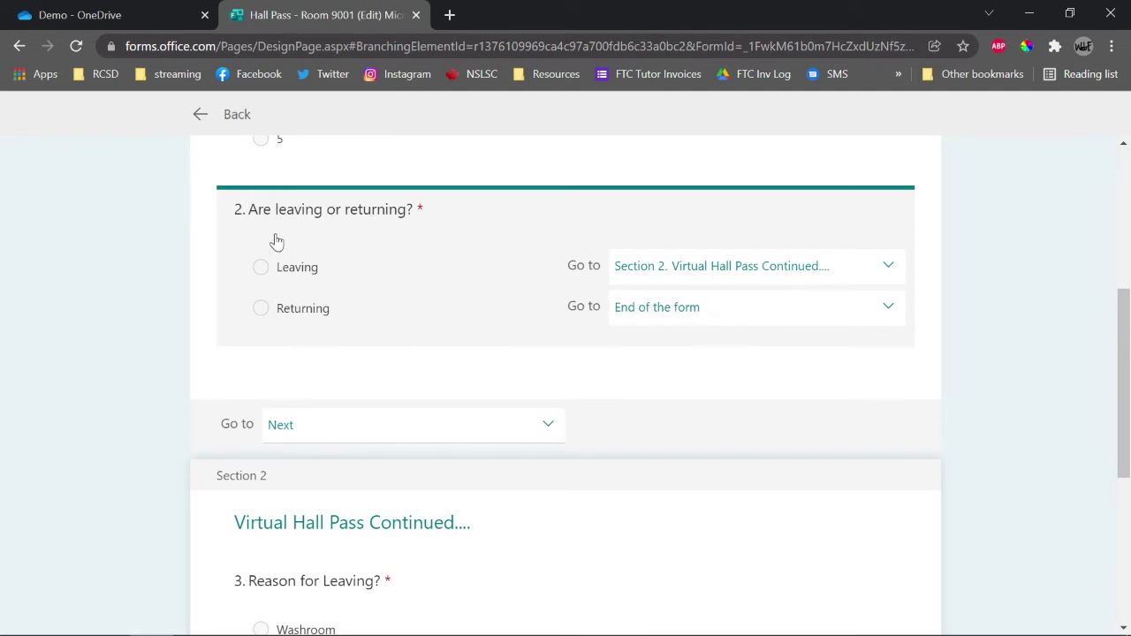
click(201, 118)
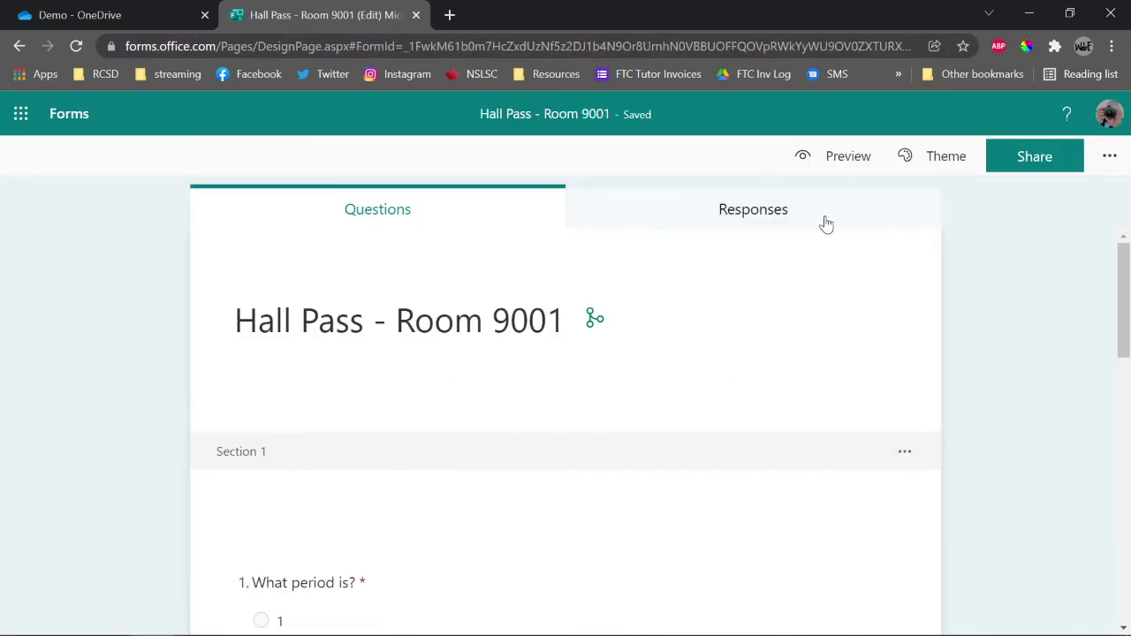
- Apply the theme with hands pointing to a tablet and typing on a keyboard, and preview the form with it
scroll(409, 318, down, 8)
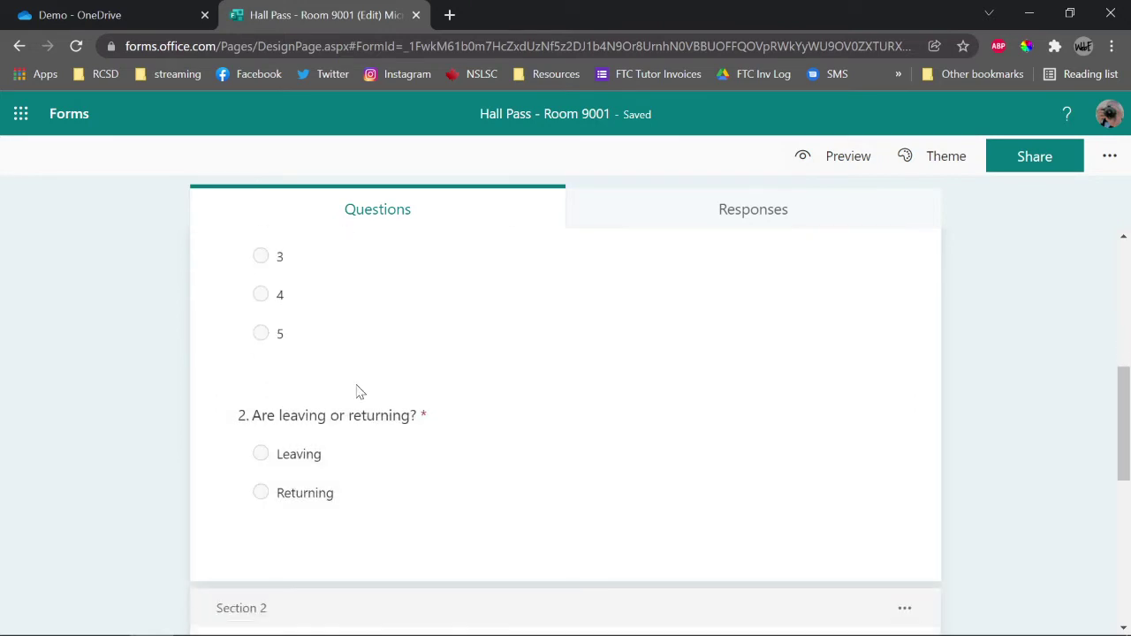
scroll(513, 354, down, 3)
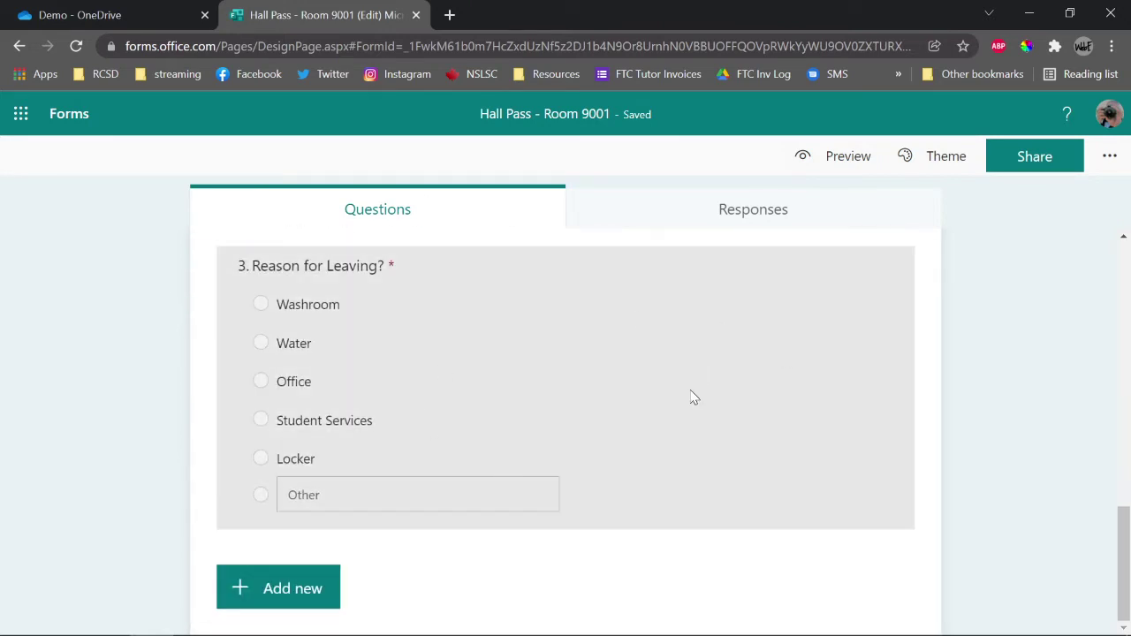
scroll(548, 345, up, 5)
scroll(548, 353, up, 5)
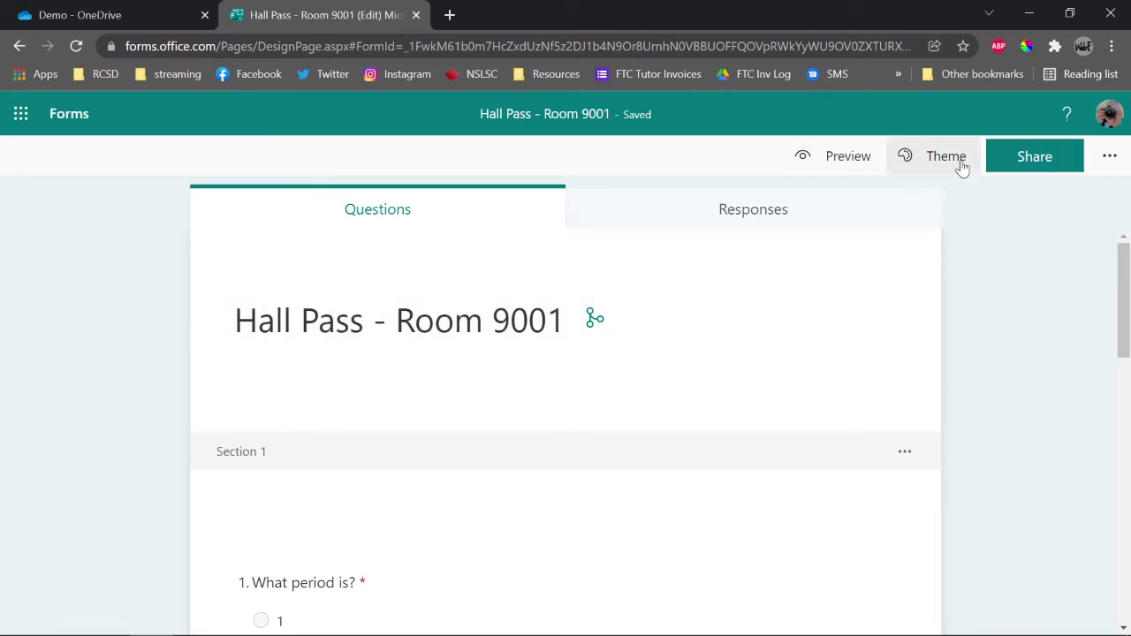
click(960, 166)
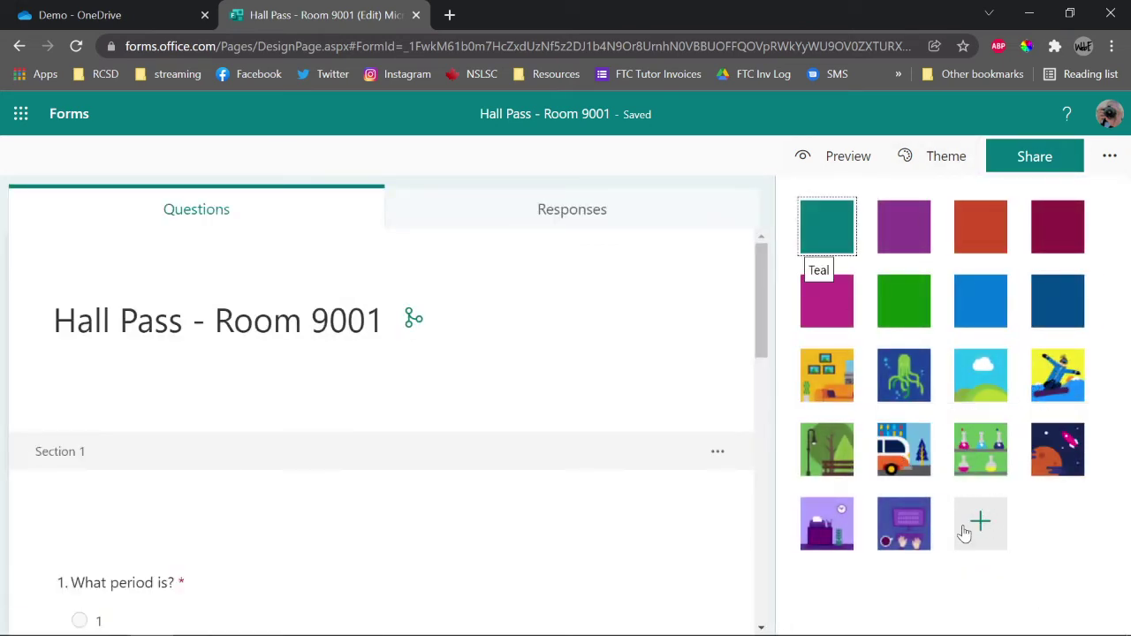
click(910, 550)
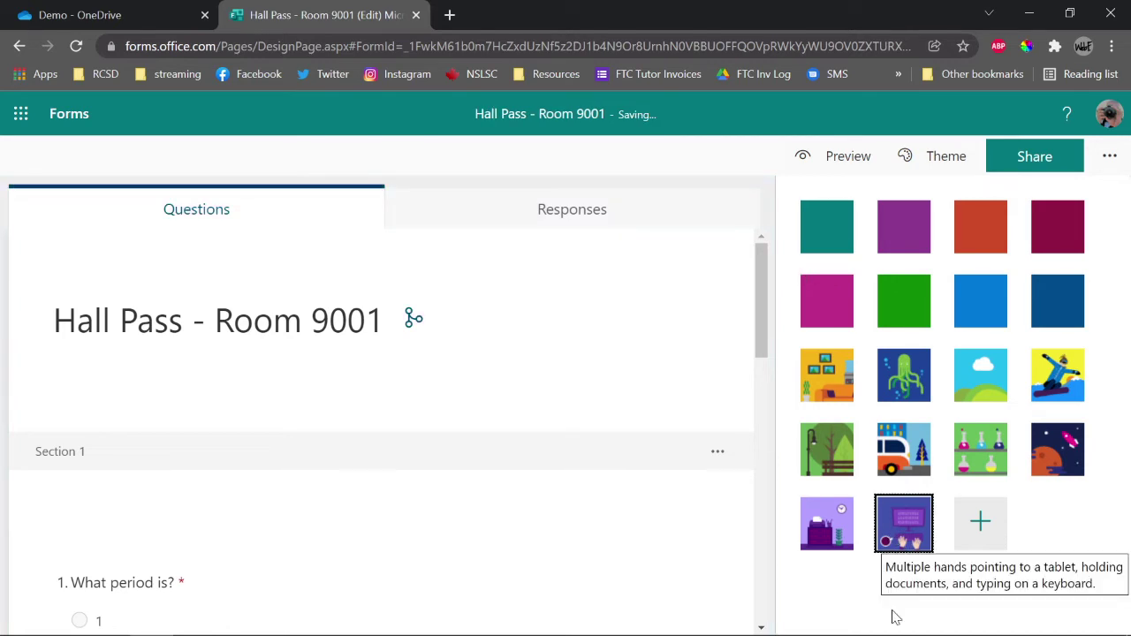
click(866, 164)
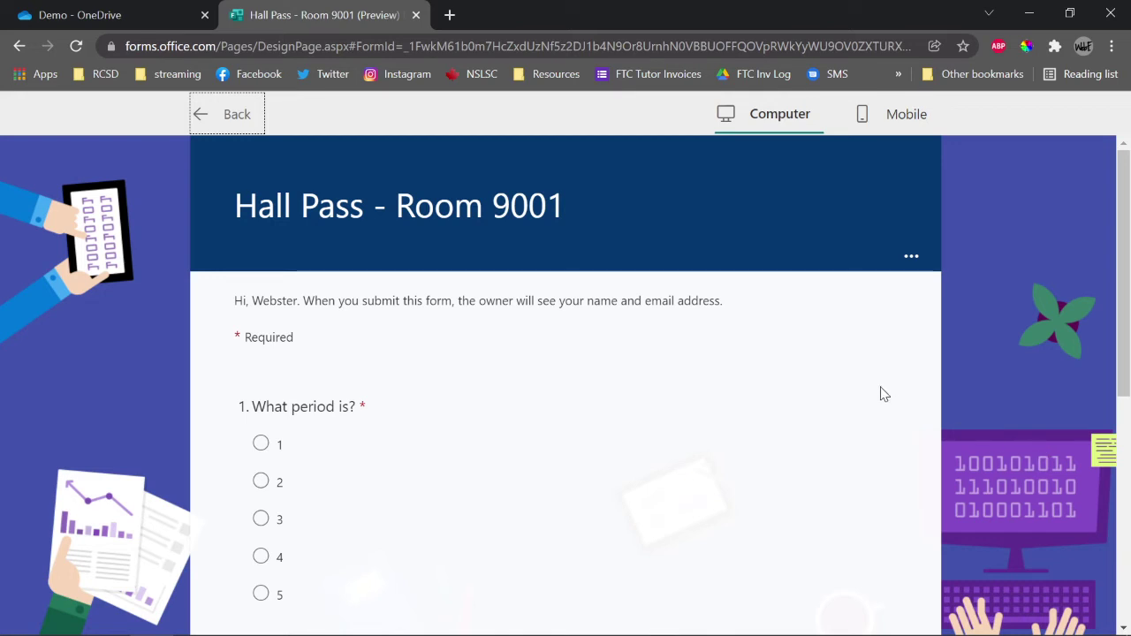
click(205, 115)
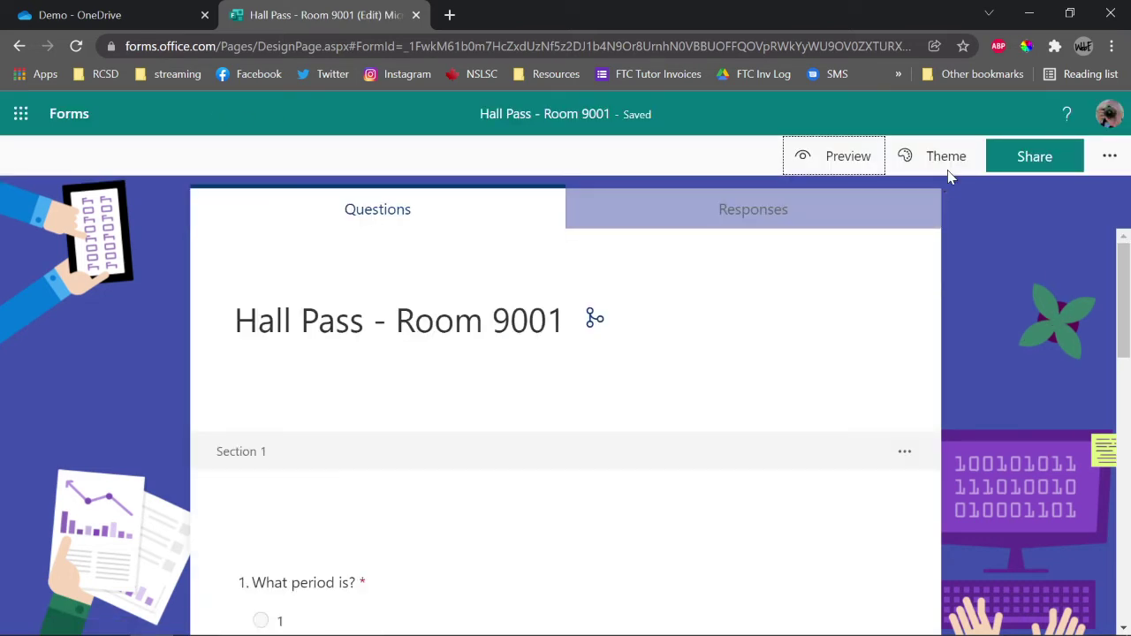
- Review the form's settings and allow anyone to respond to the form
click(1105, 157)
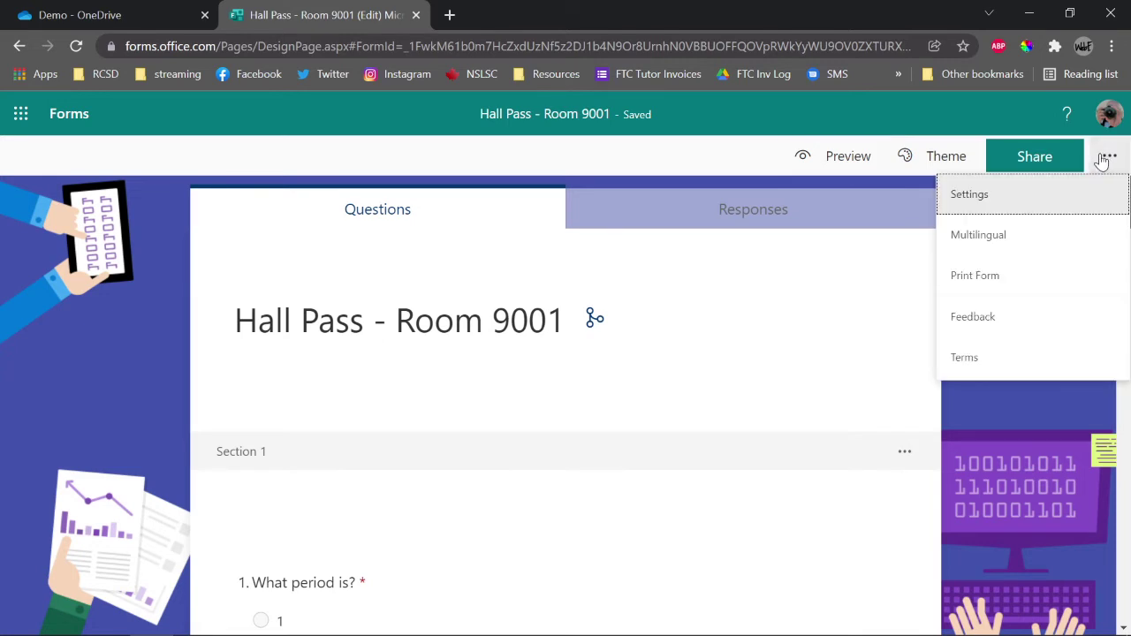
click(982, 207)
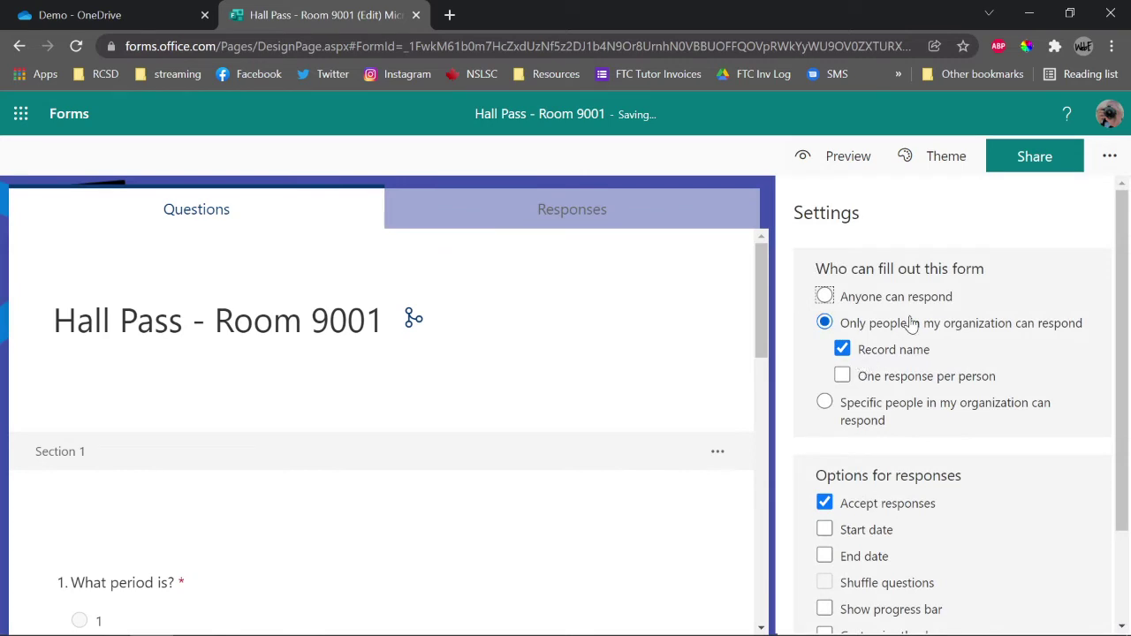
scroll(951, 441, down, 1)
scroll(901, 482, down, 1)
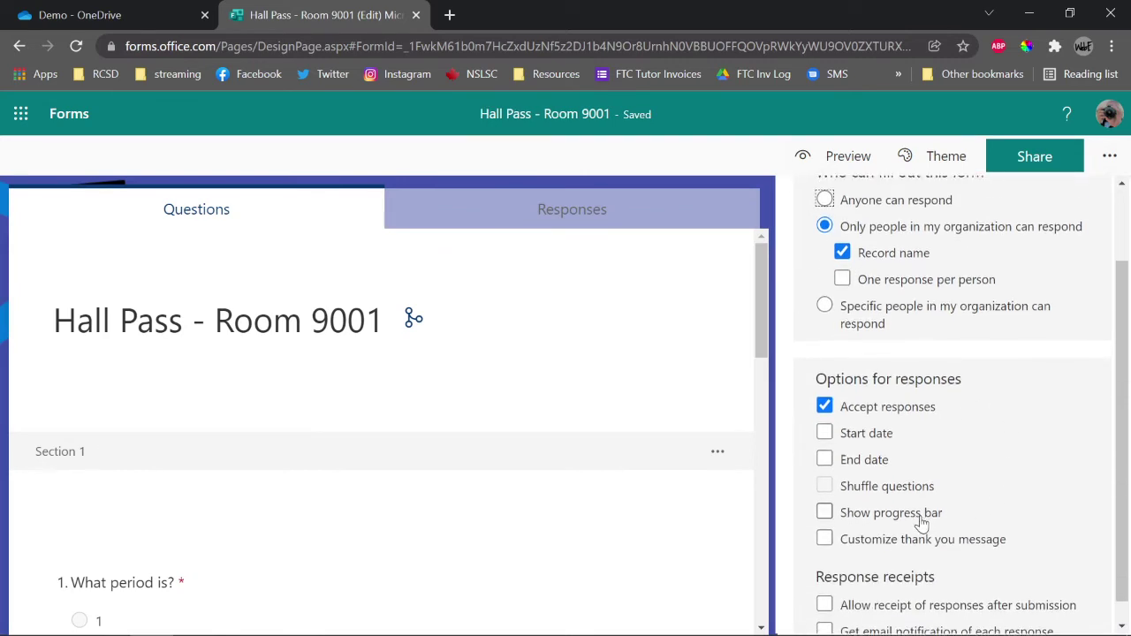
scroll(910, 521, up, 2)
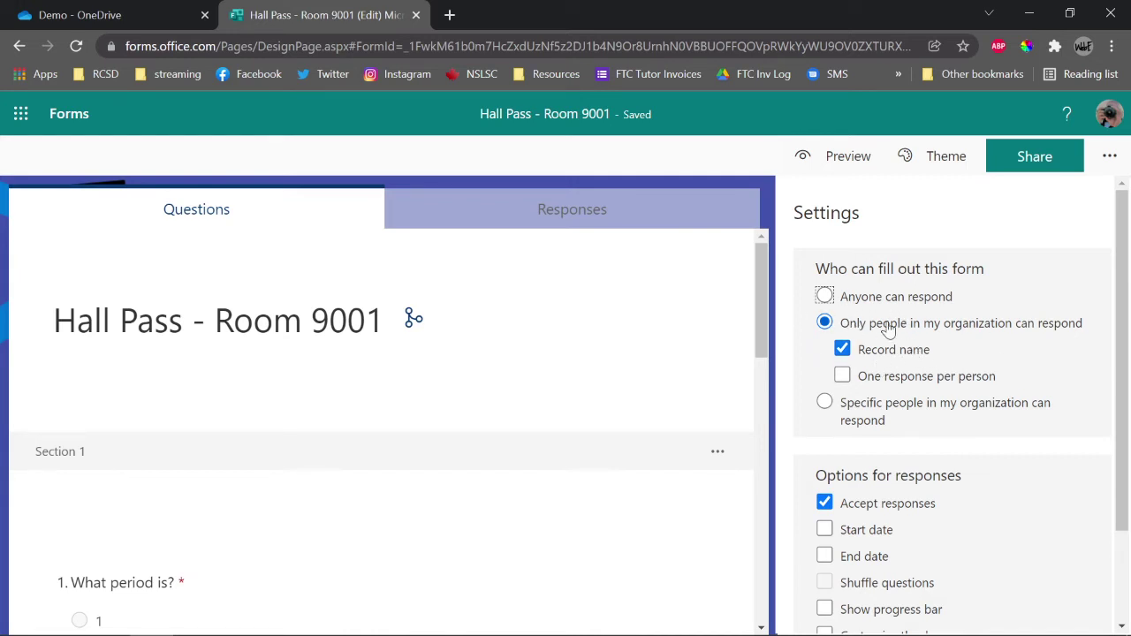
click(851, 297)
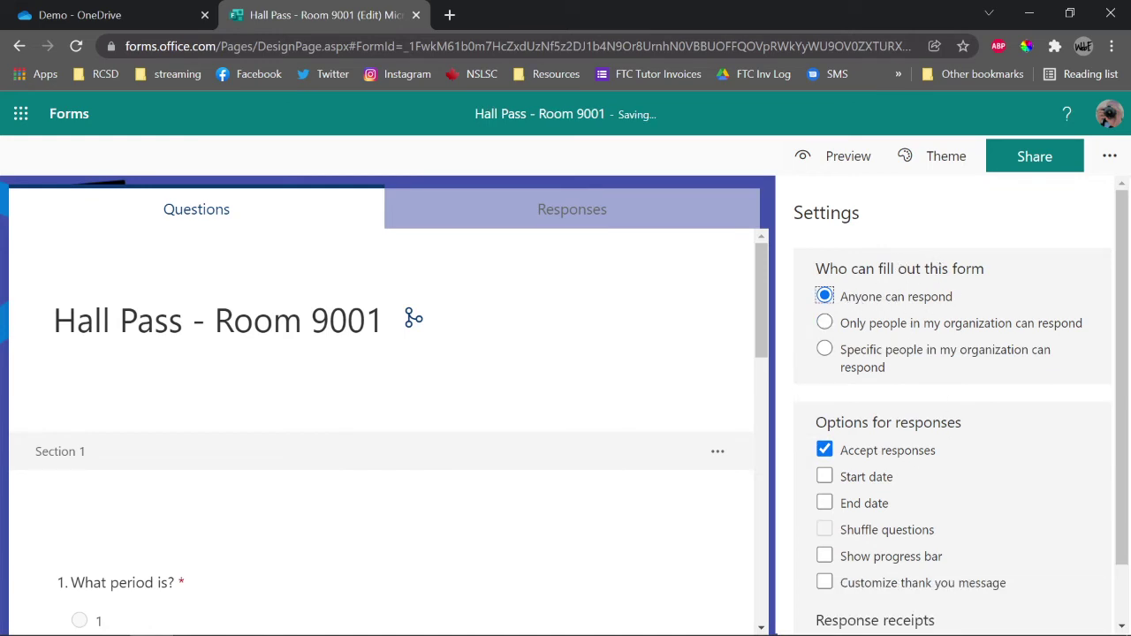
- Turn on a custom thank you message and set it to "Thanks for completing the hall pass"
scroll(918, 296, down, 1)
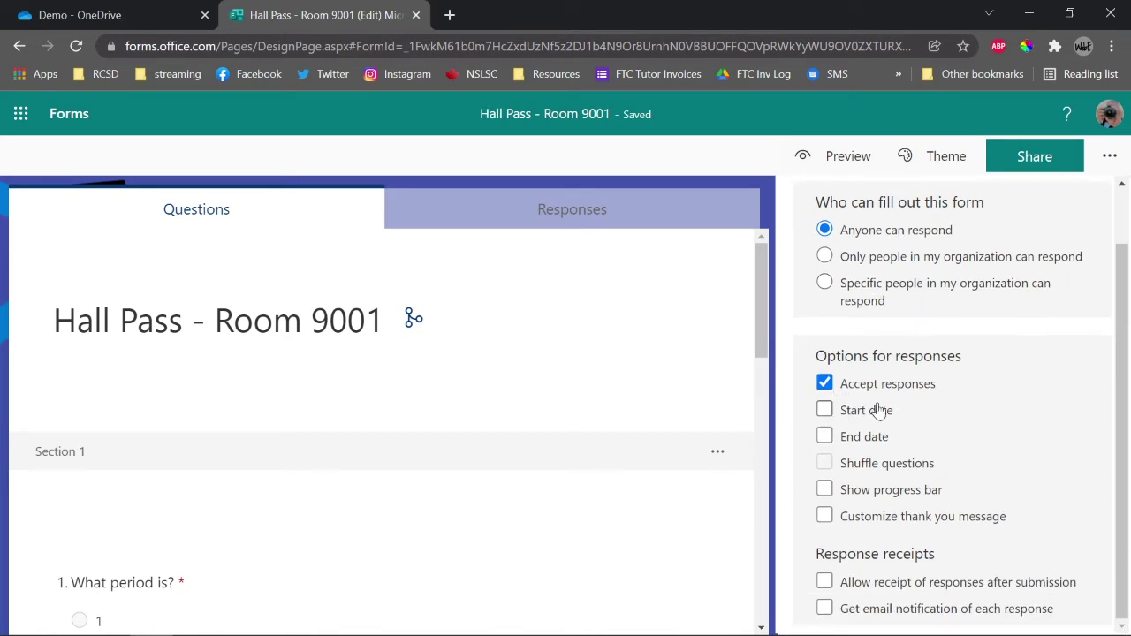
click(872, 523)
triple_click(924, 542)
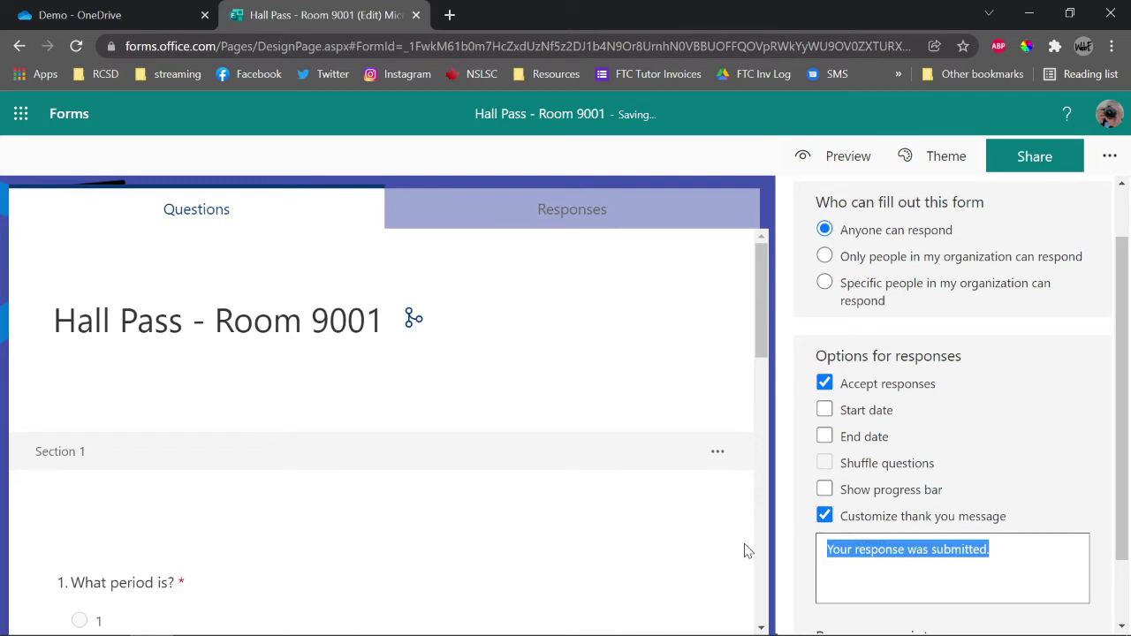
text(Your)
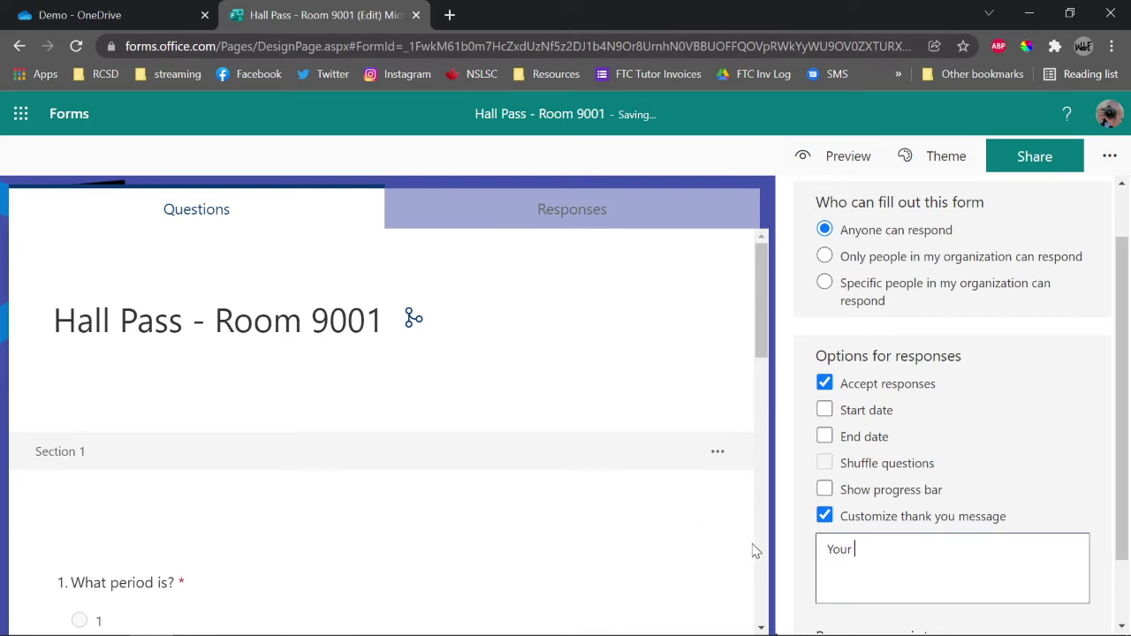
text(u)
key(BackSpace)
key(BackSpace)
key(BackSpace)
text(Thanks for completing the )
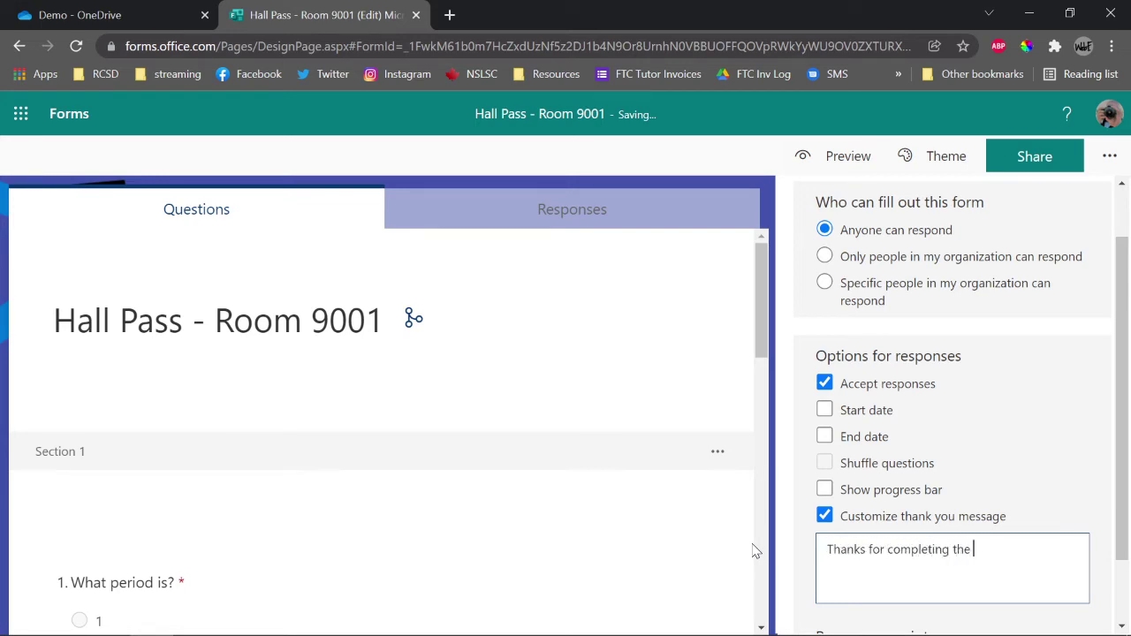
text(hall pass)
scroll(909, 537, down, 1)
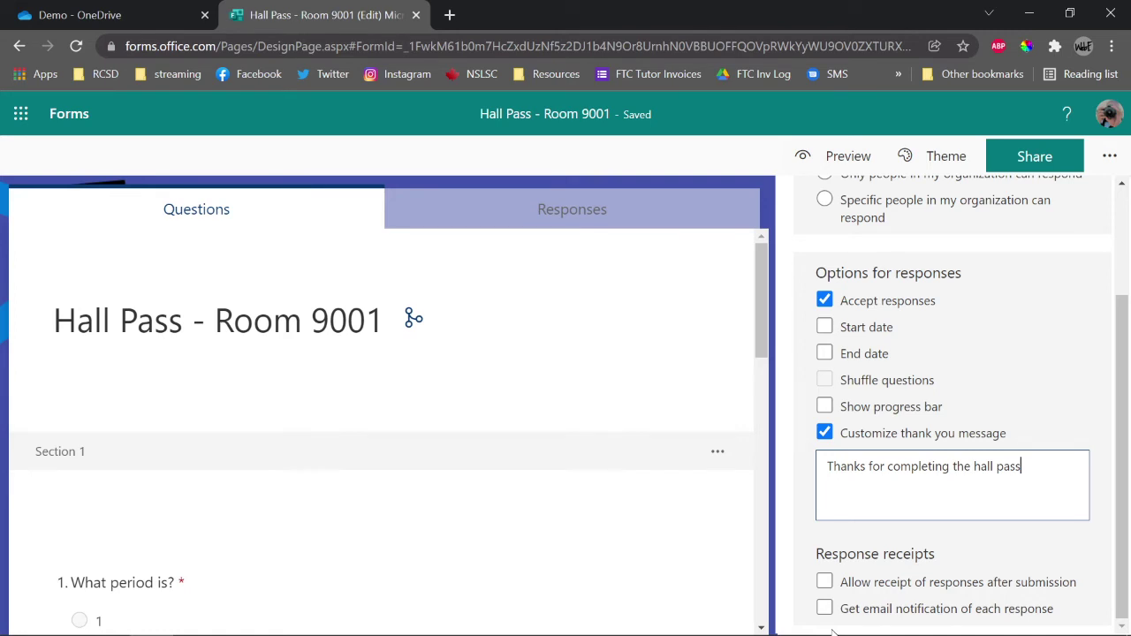
click(892, 609)
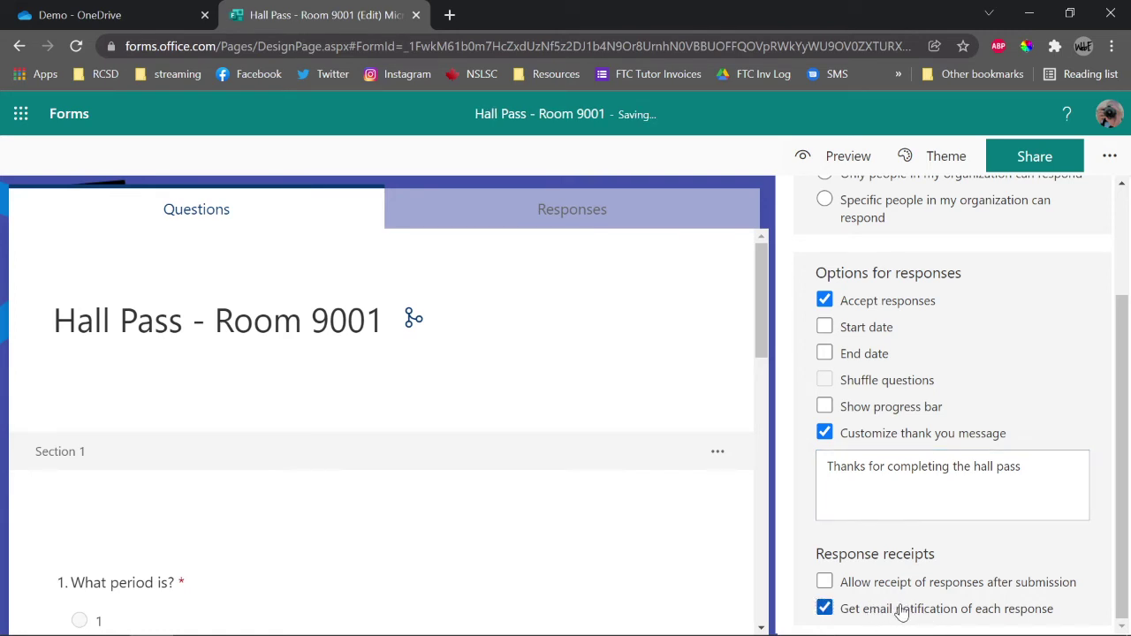
click(901, 609)
scroll(1015, 273, up, 3)
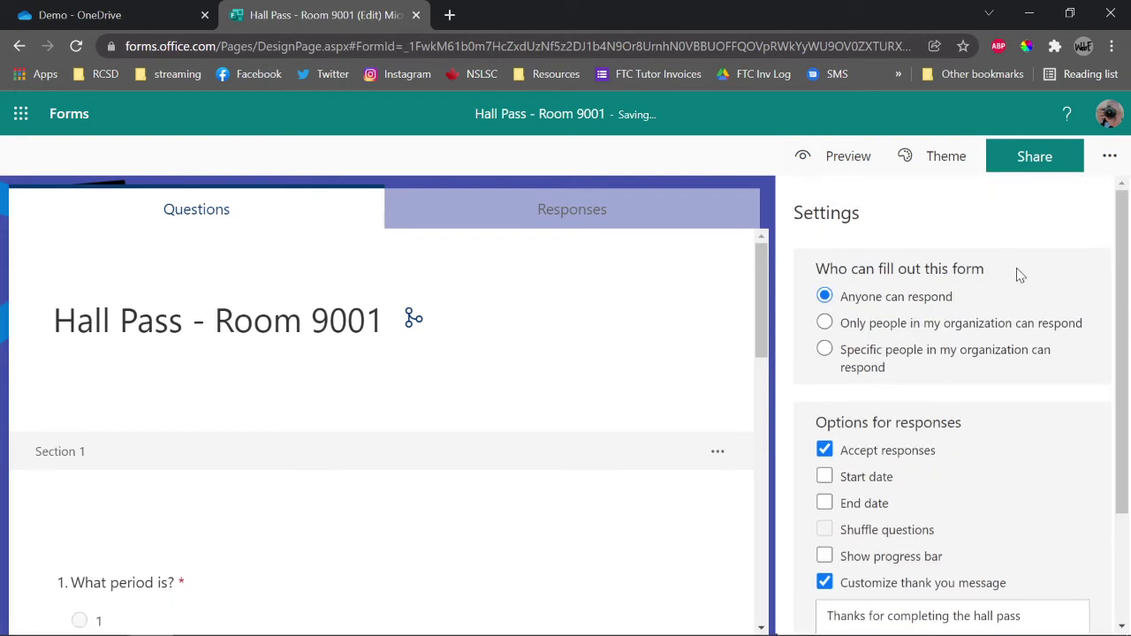
click(1110, 157)
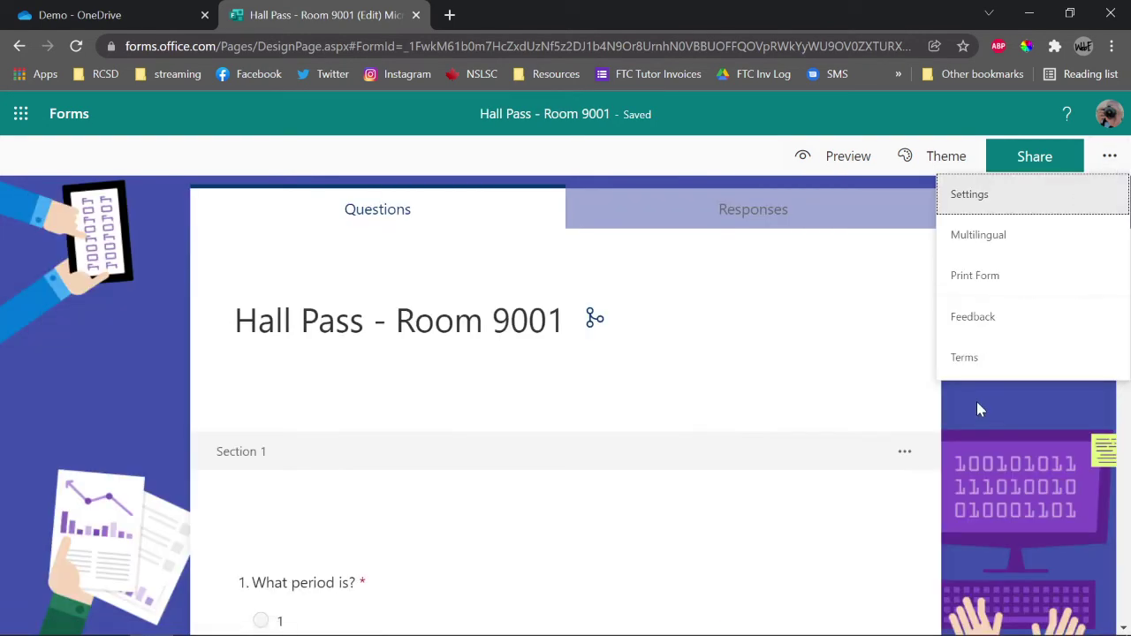
click(1037, 452)
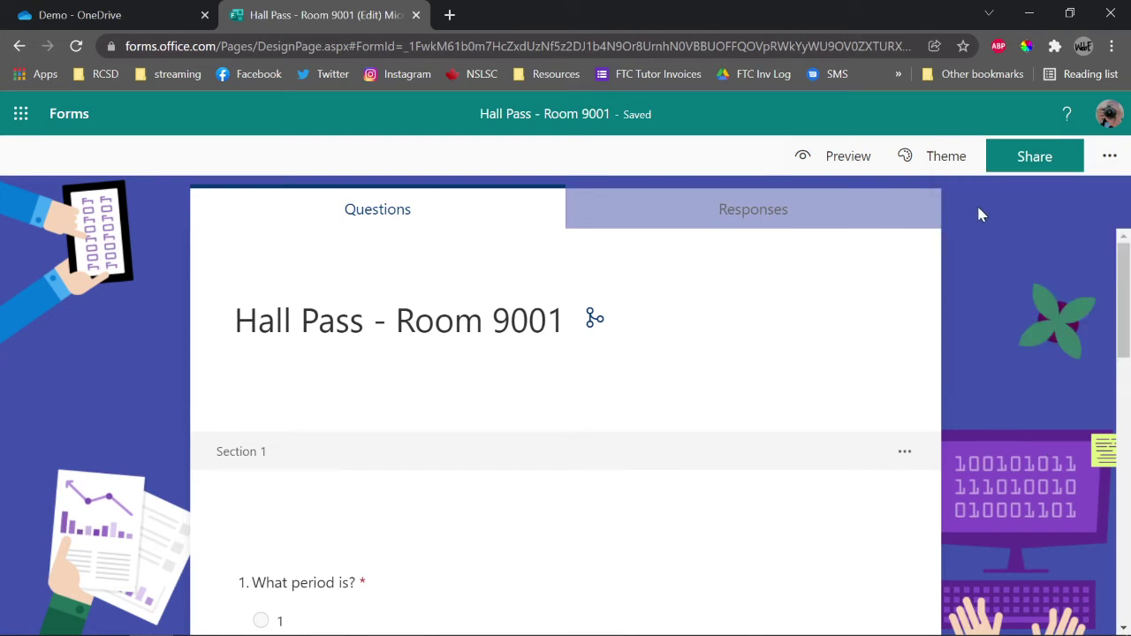
- Generate a shortened URL for collecting the form's responses and copy it
click(1041, 166)
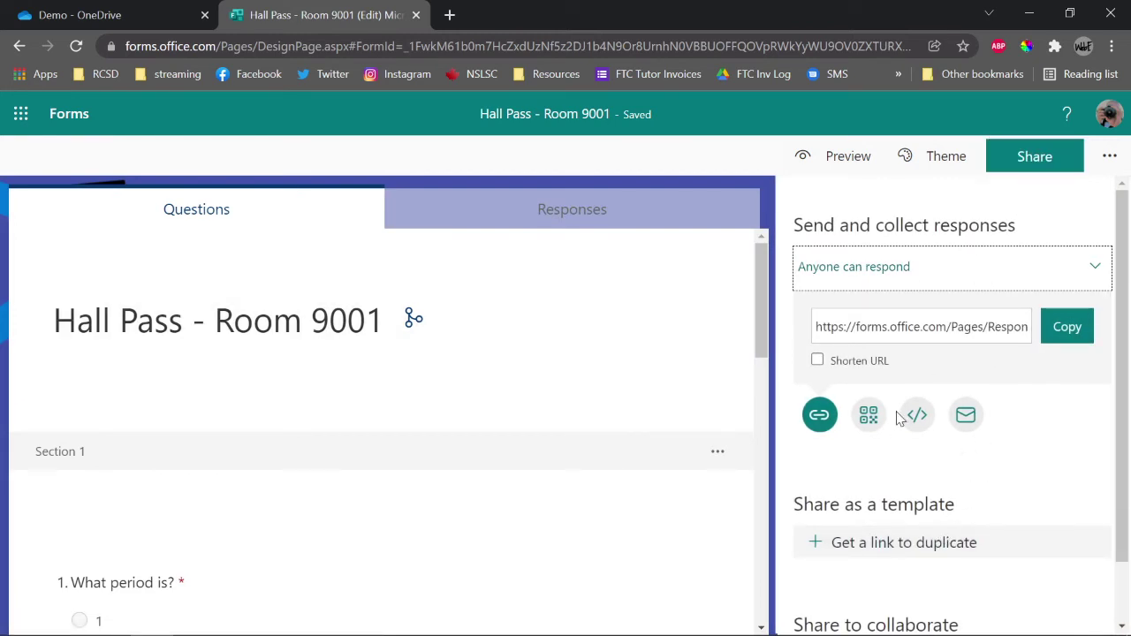
click(829, 364)
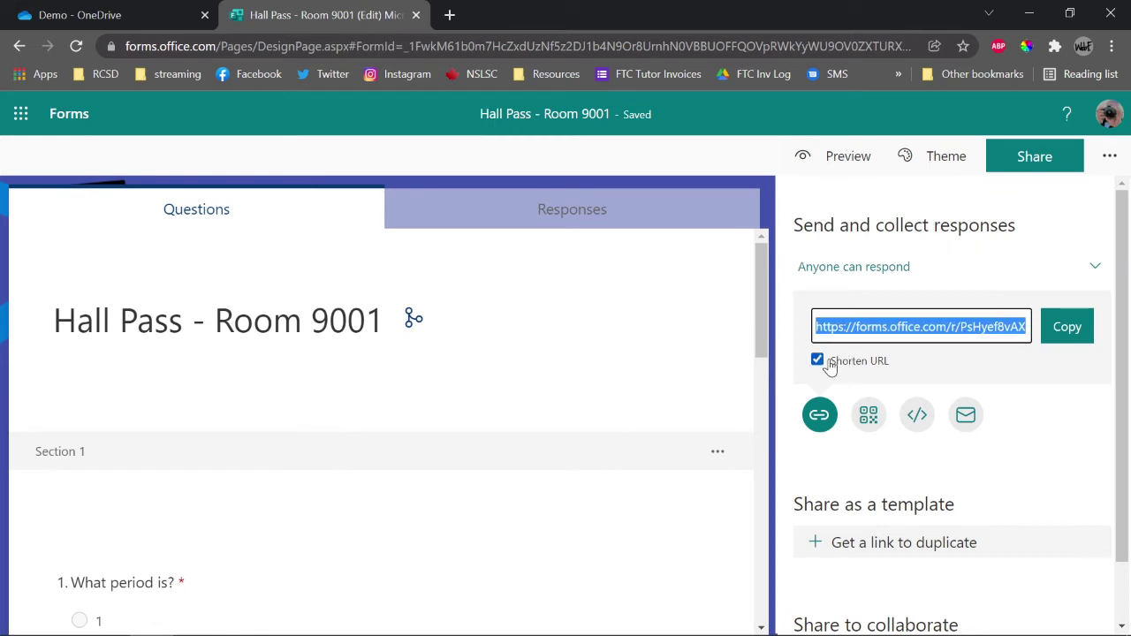
click(1063, 328)
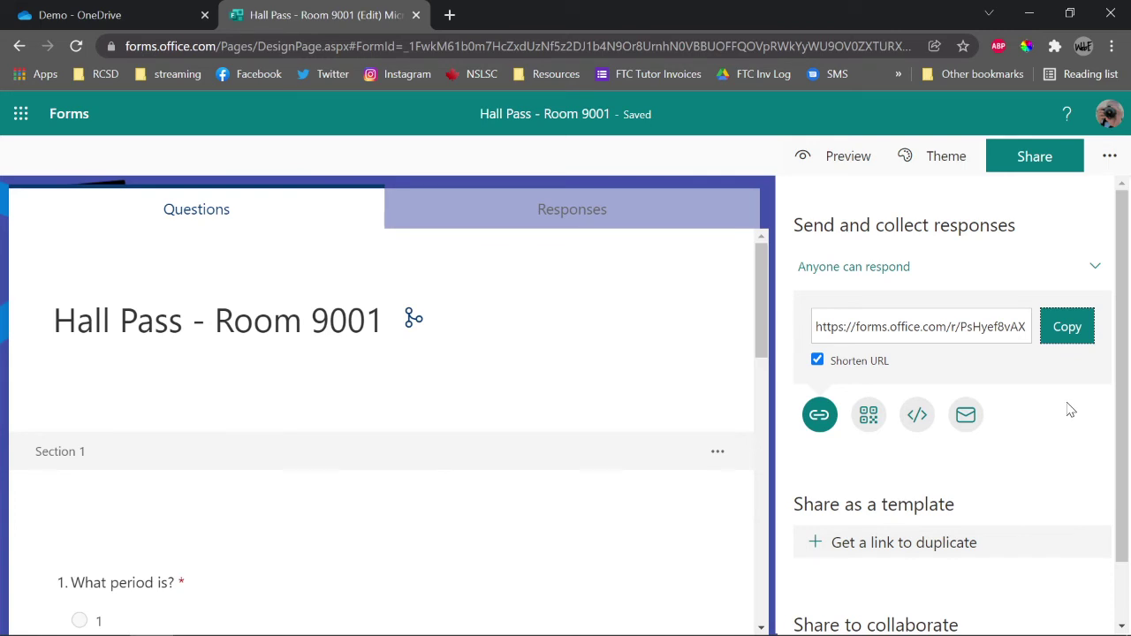
- Download the form's QR code as an image and dismiss the browser's download notice
click(870, 421)
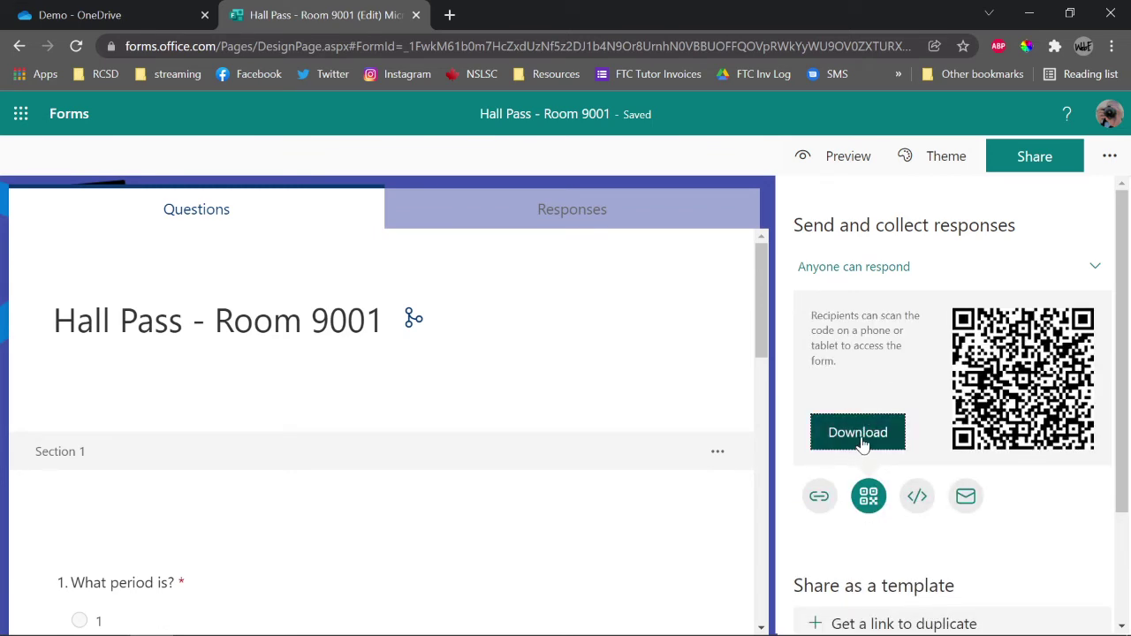
click(861, 446)
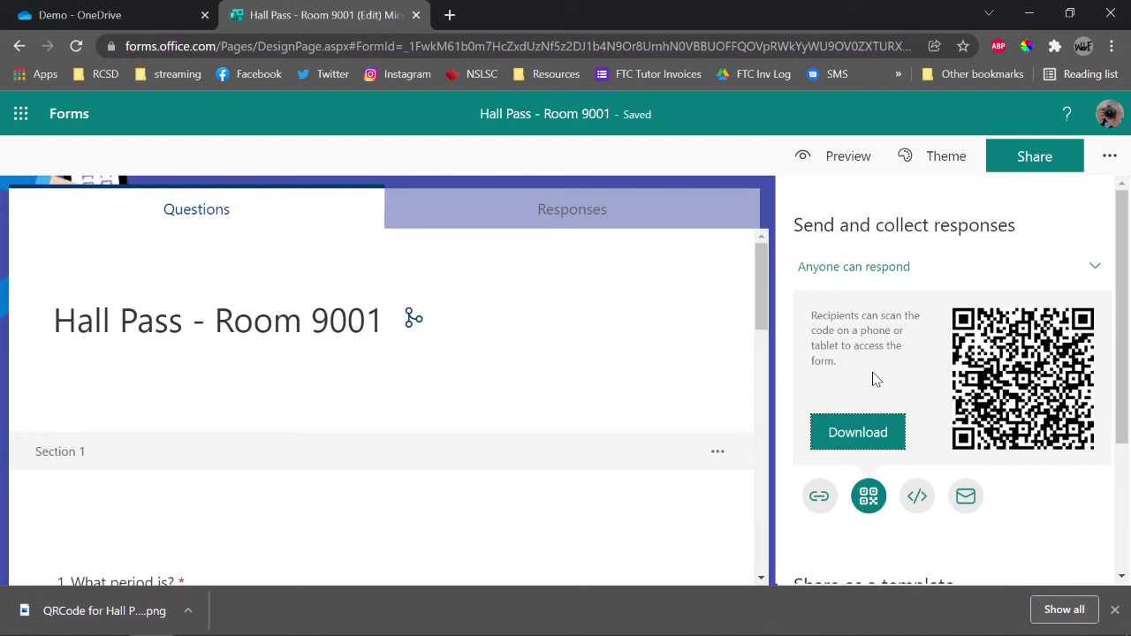
click(1114, 610)
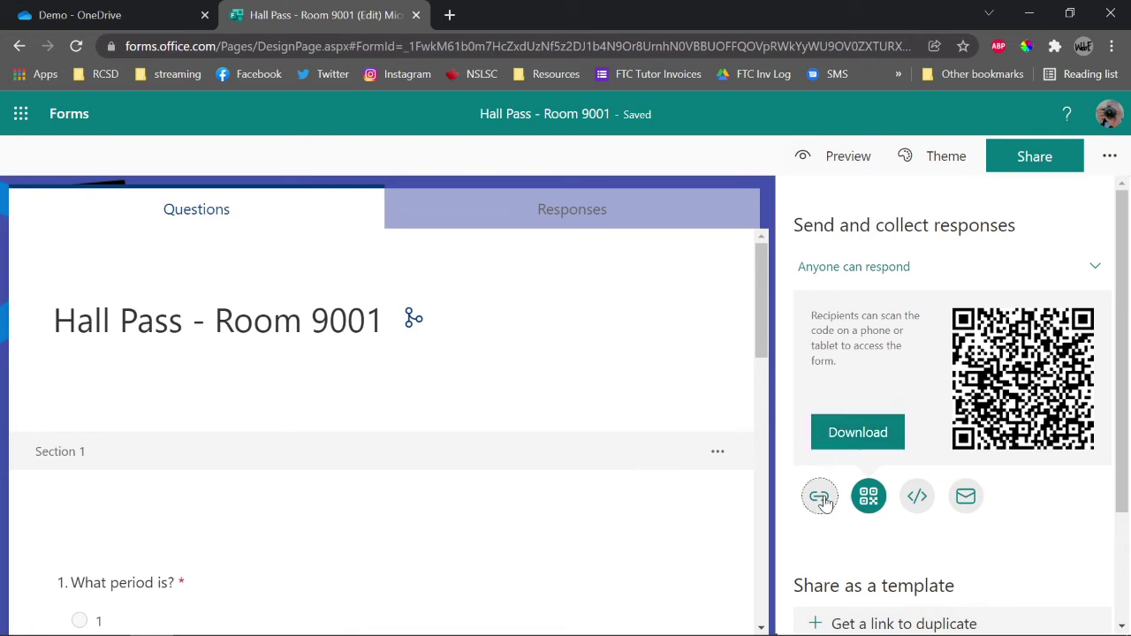
- Close the sharing options, open the copied form link in a new browser tab and look over the live form
click(819, 499)
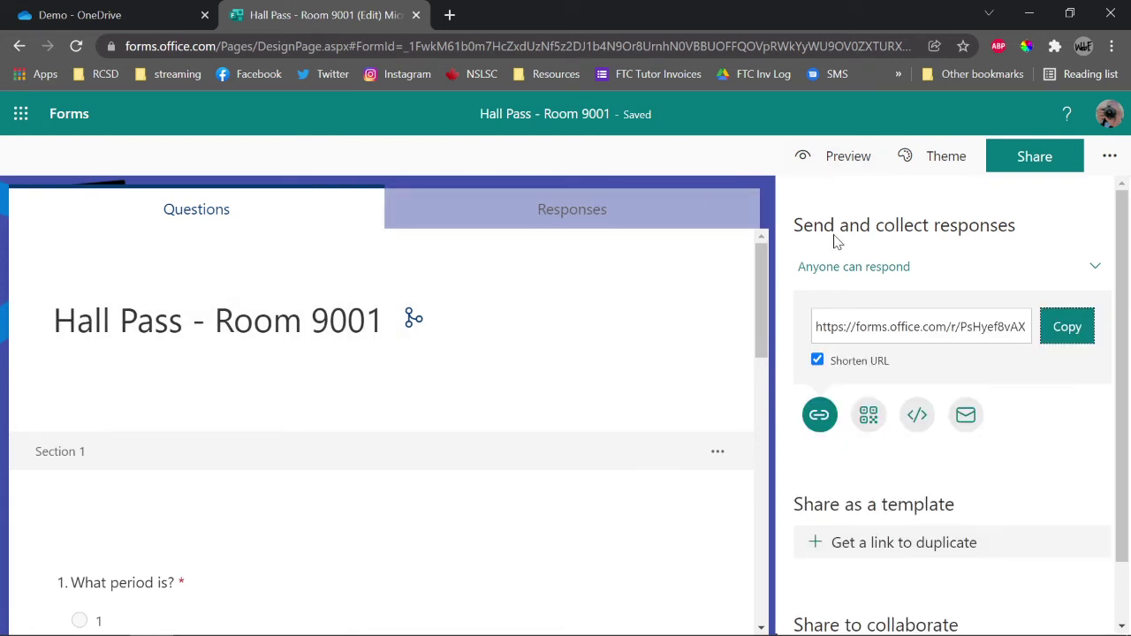
click(1056, 166)
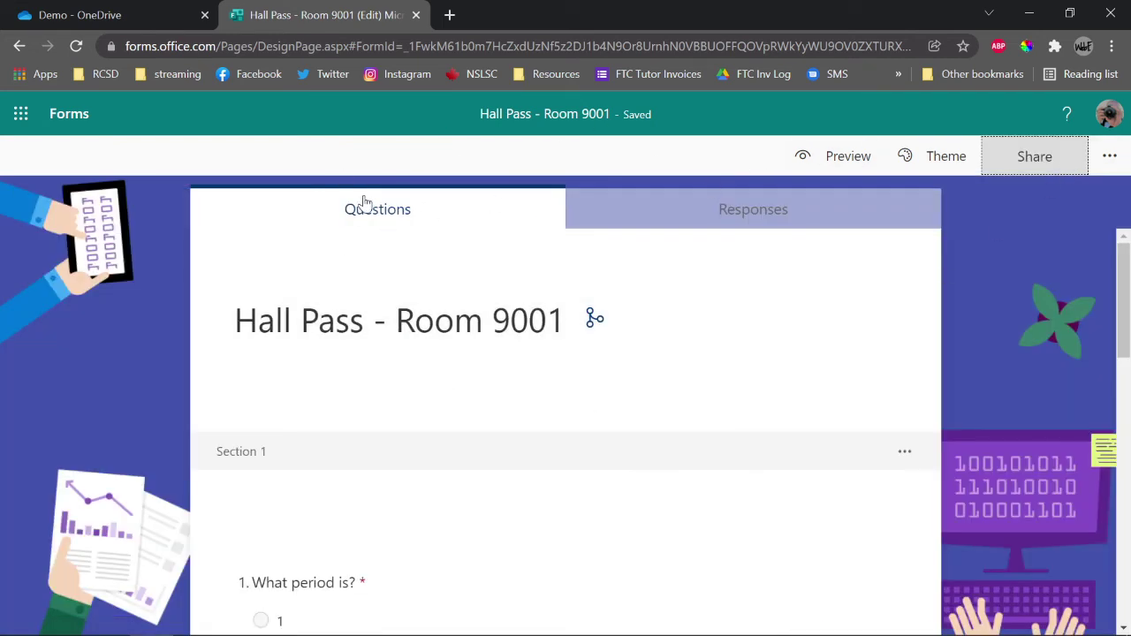
click(449, 16)
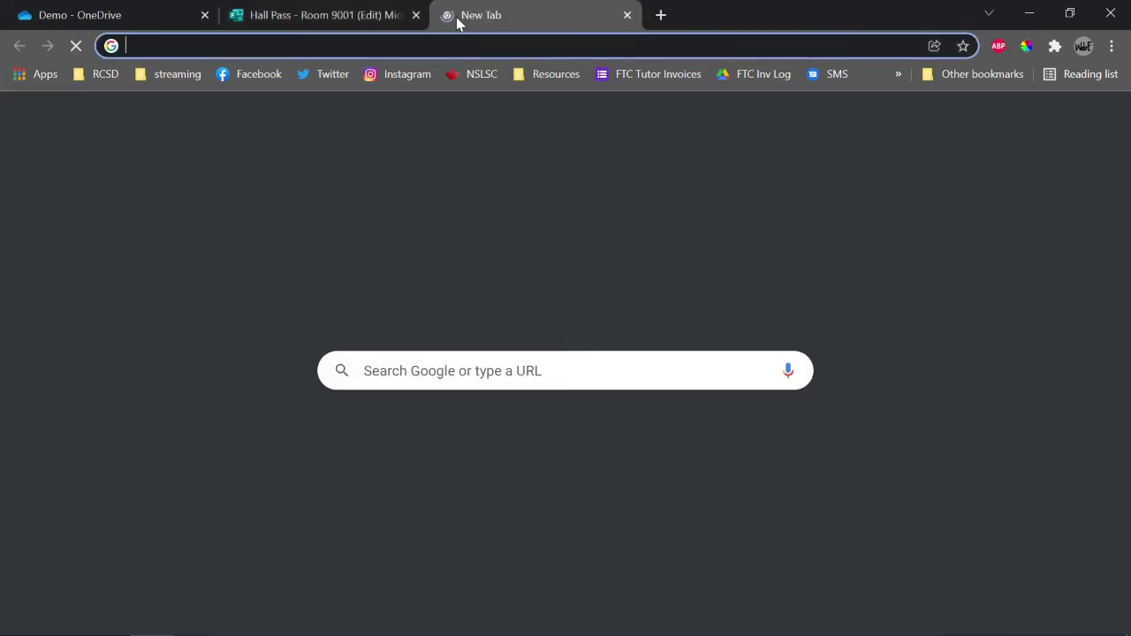
key(ctrl+v)
key(Return)
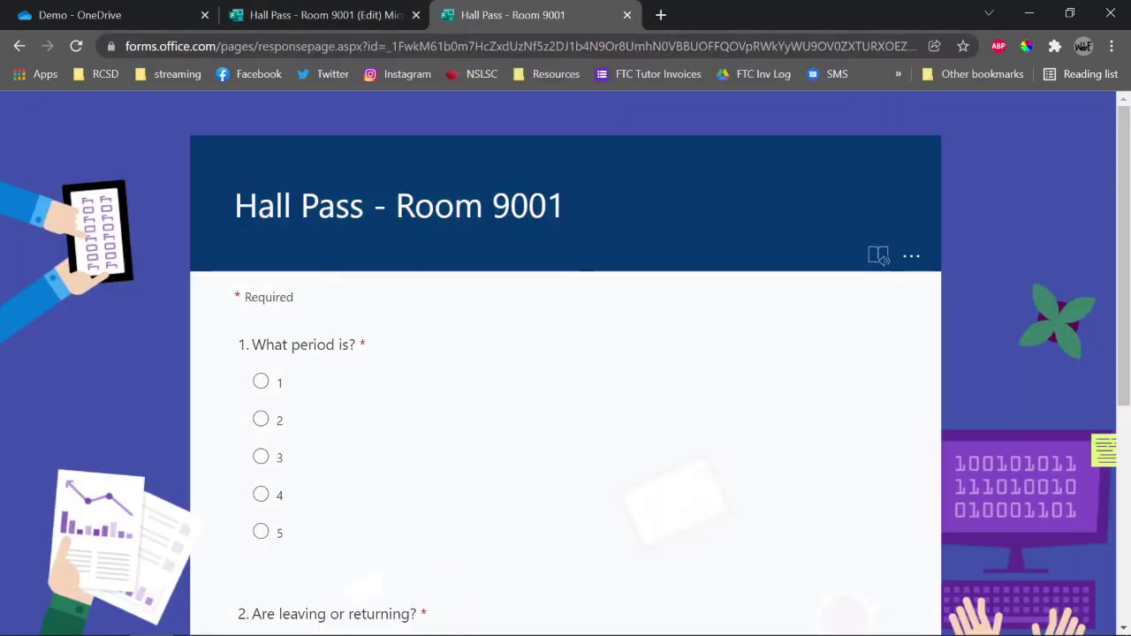
scroll(330, 397, down, 3)
scroll(631, 514, up, 3)
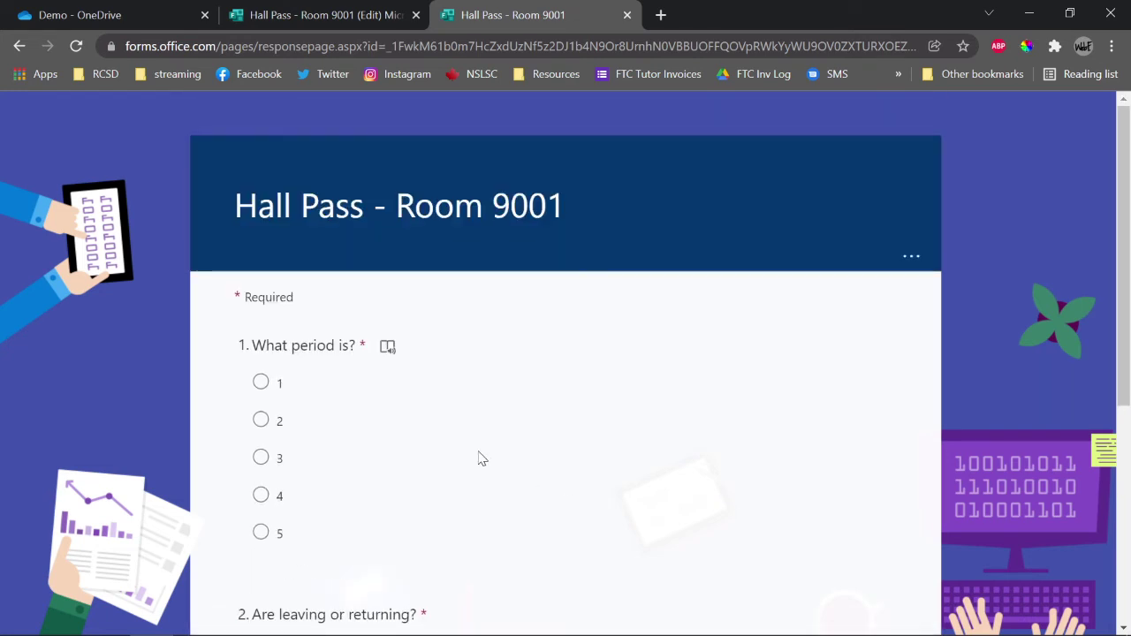
- Choose period 3 on the live form and try both Leaving and Returning to compare the branching, ending on Leaving
scroll(345, 396, down, 3)
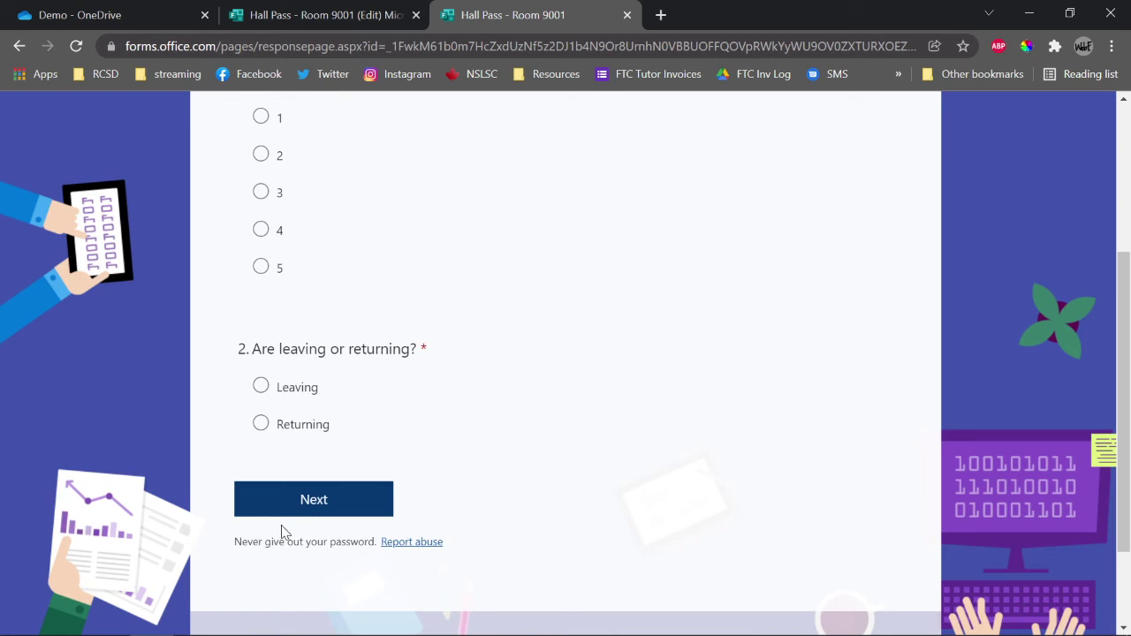
scroll(296, 530, up, 2)
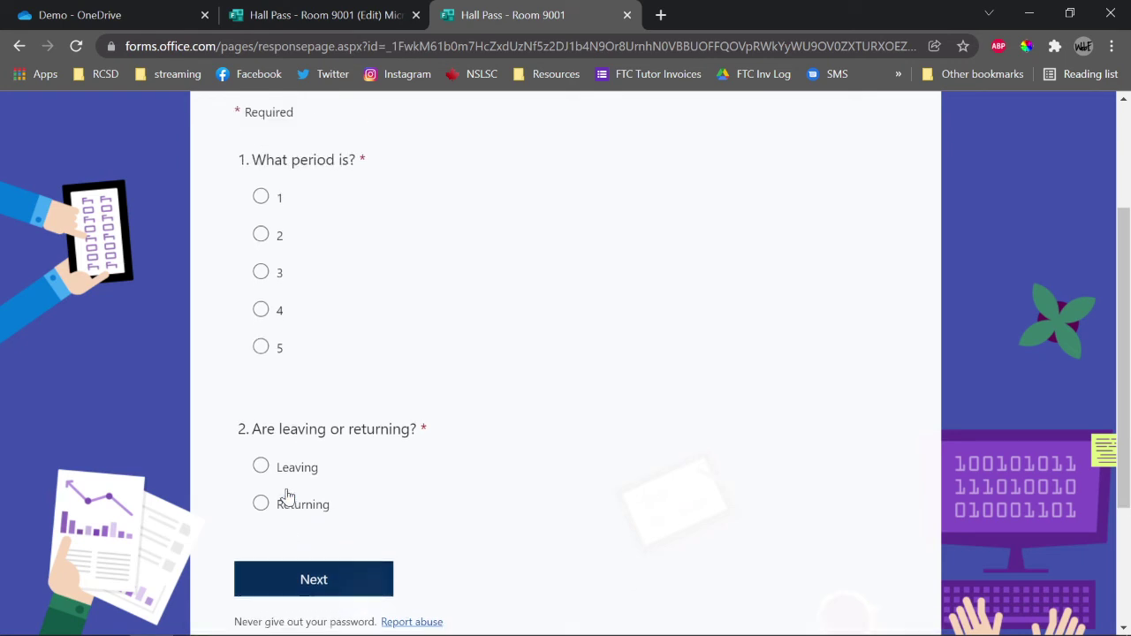
click(263, 369)
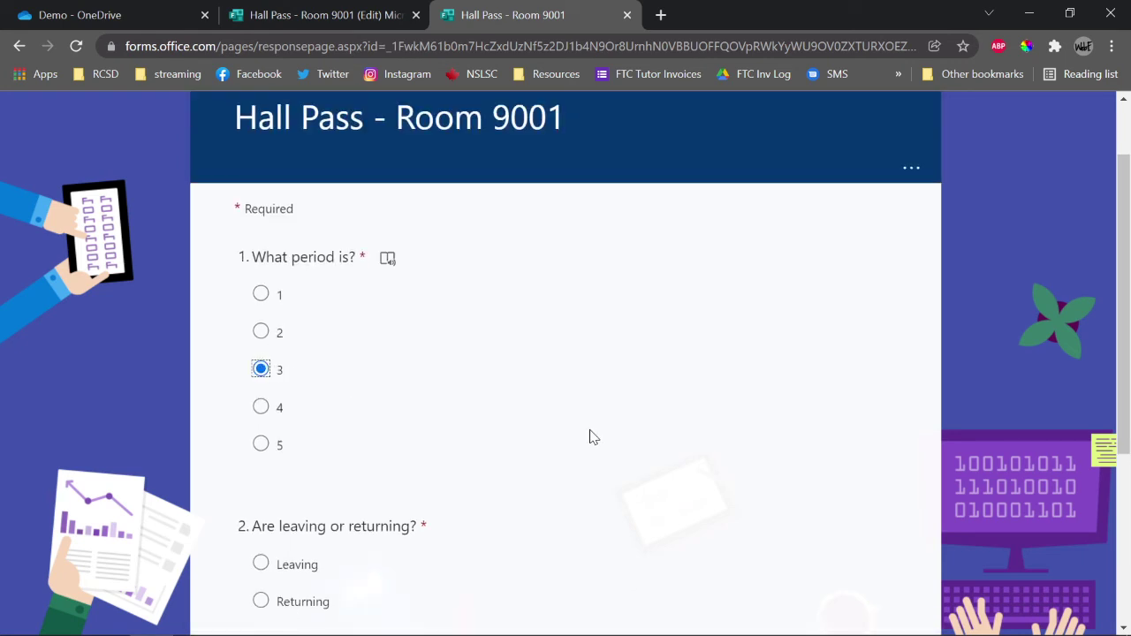
scroll(589, 436, down, 3)
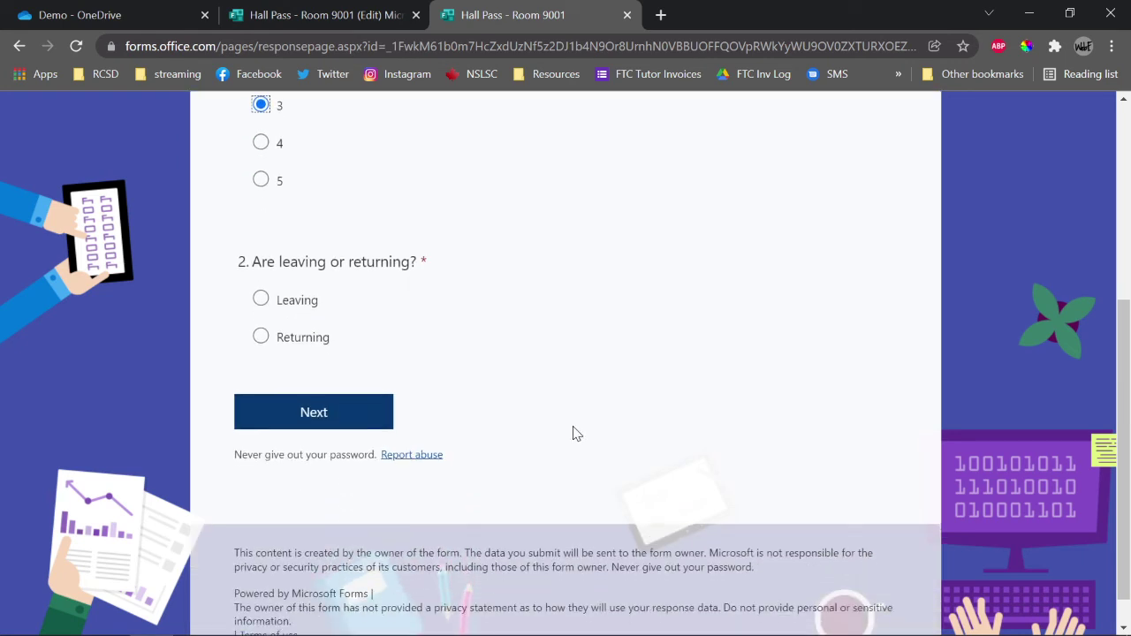
click(291, 305)
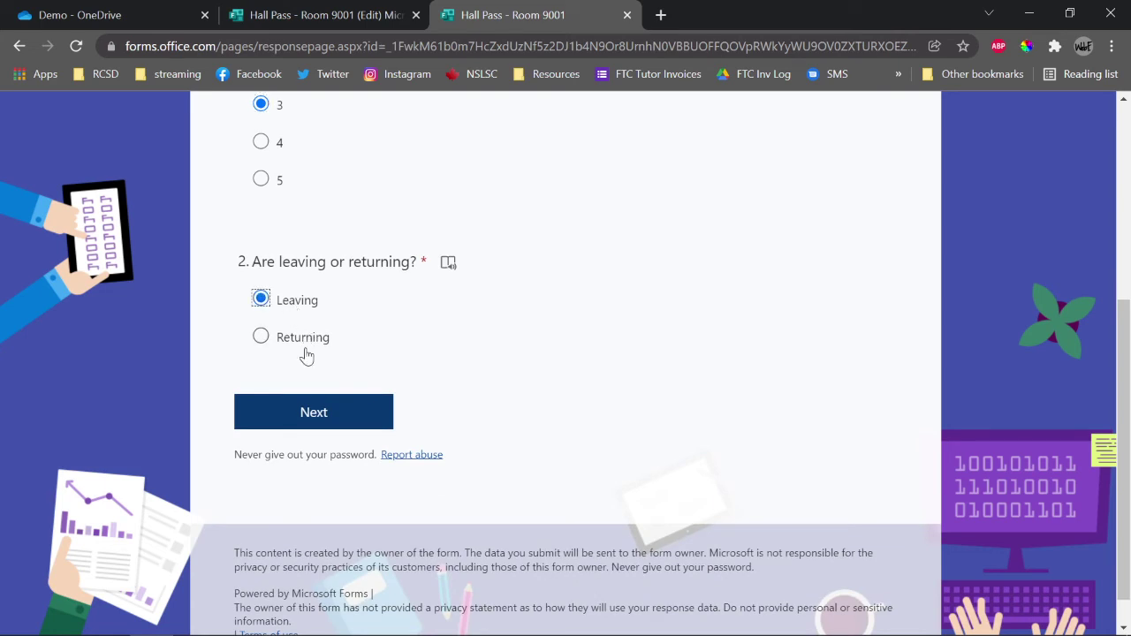
click(261, 336)
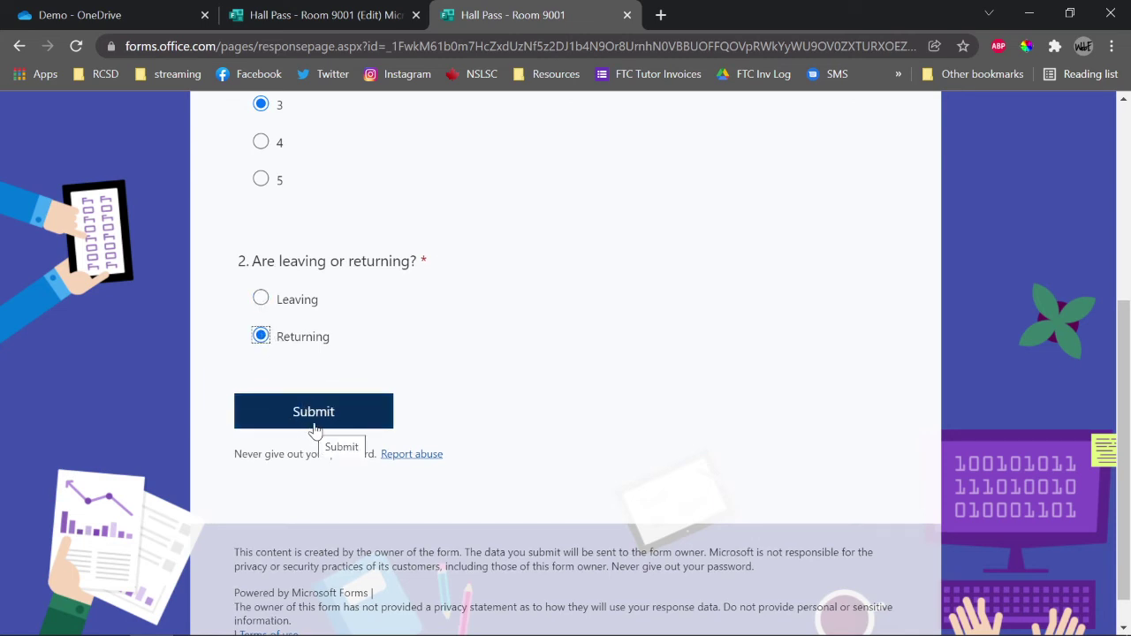
click(261, 298)
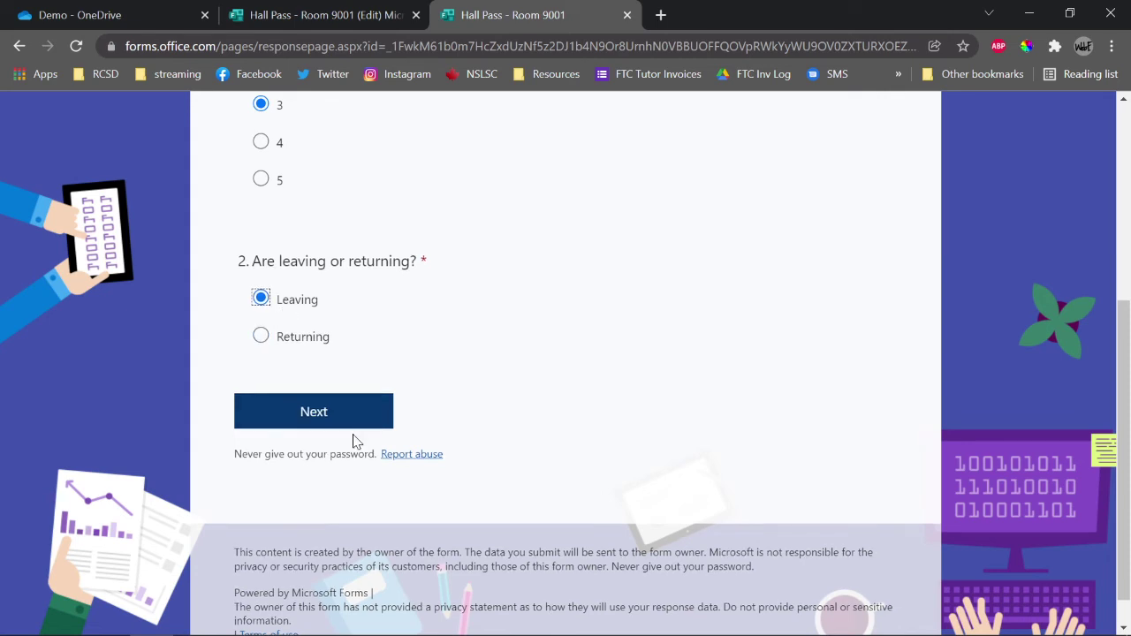
- Continue to the next section, choose Water as the reason for leaving and submit the response
click(356, 419)
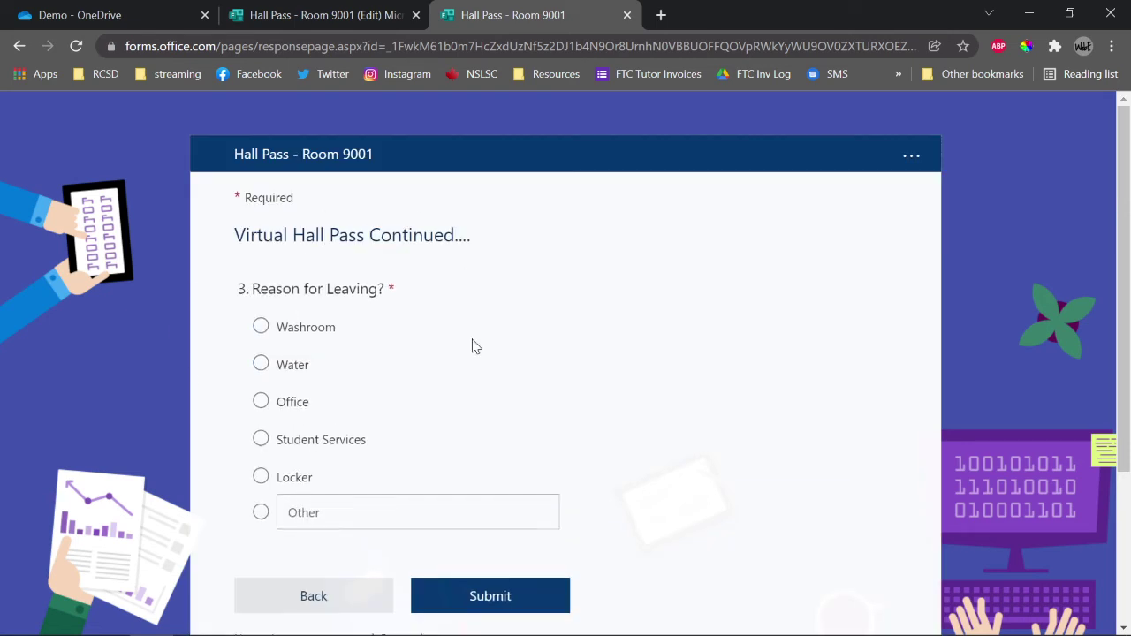
click(261, 363)
click(475, 596)
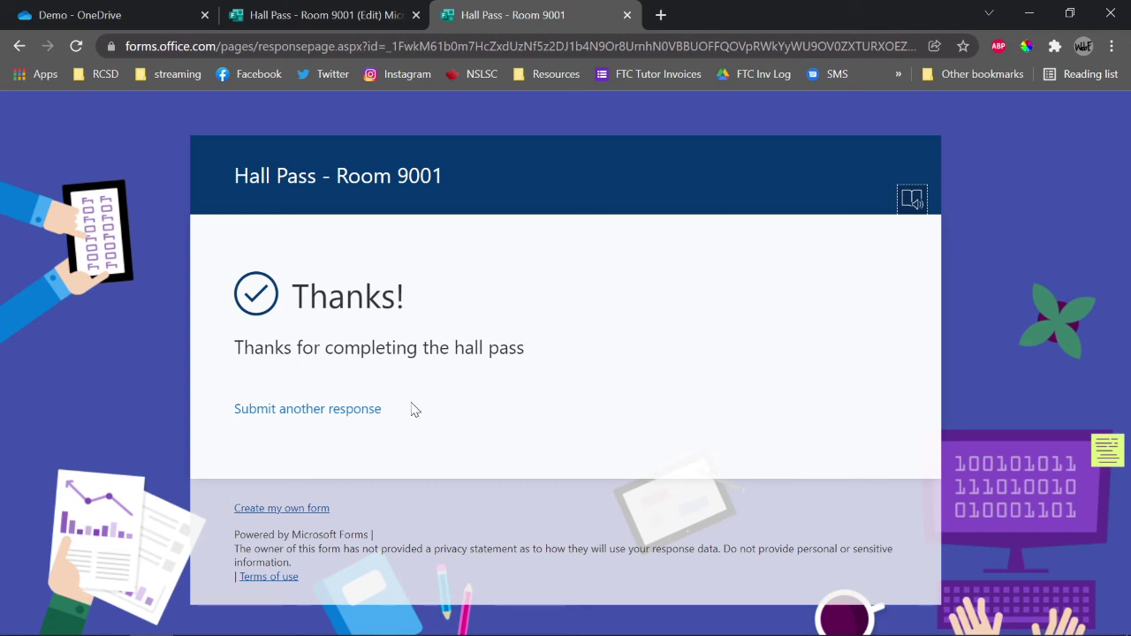
- Start another response, answer period 3 and Returning, and submit it
click(295, 409)
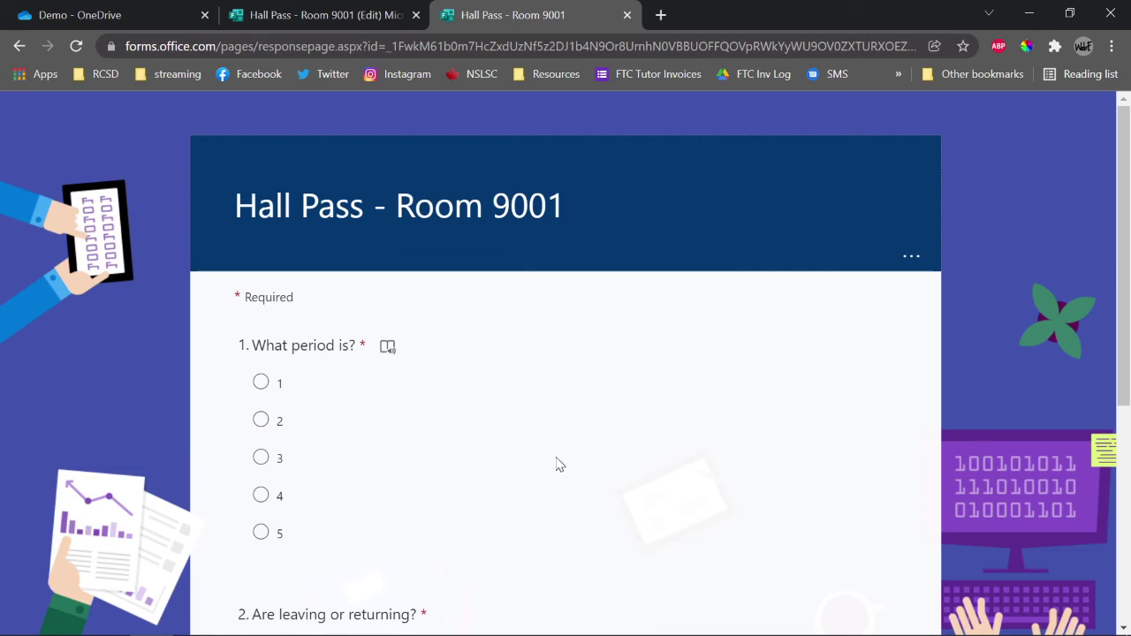
click(261, 457)
scroll(377, 436, down, 2)
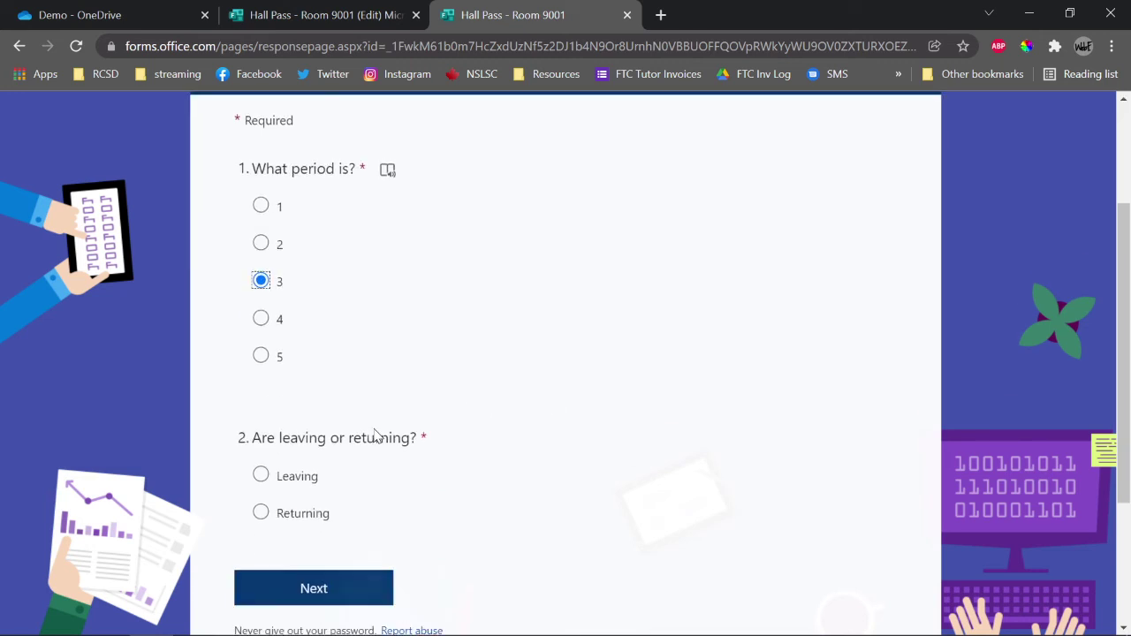
click(297, 515)
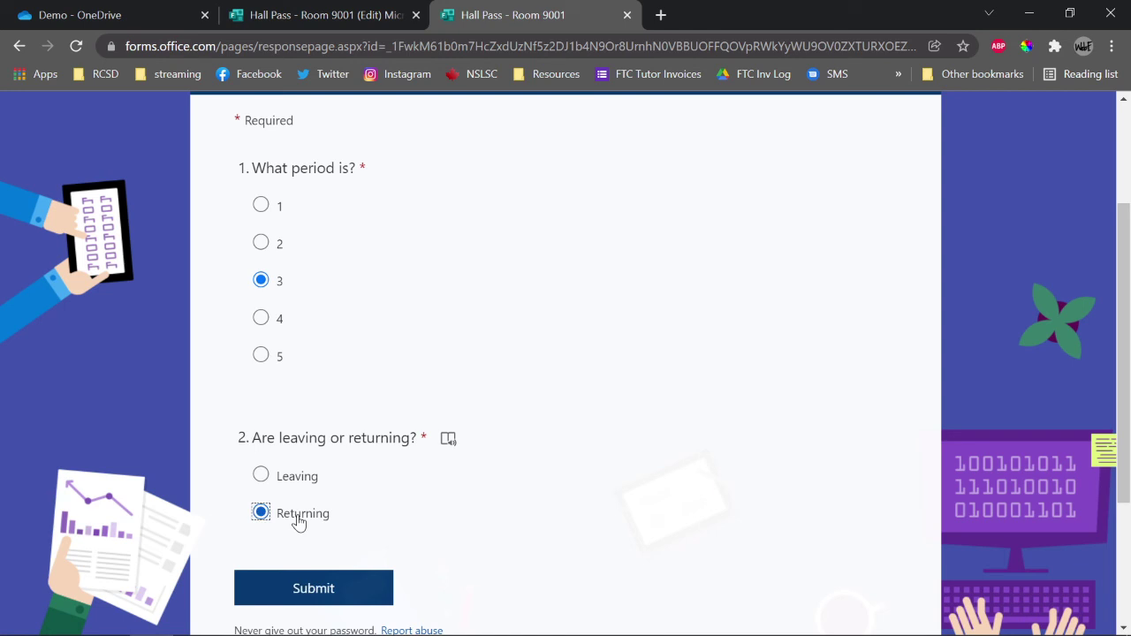
click(320, 590)
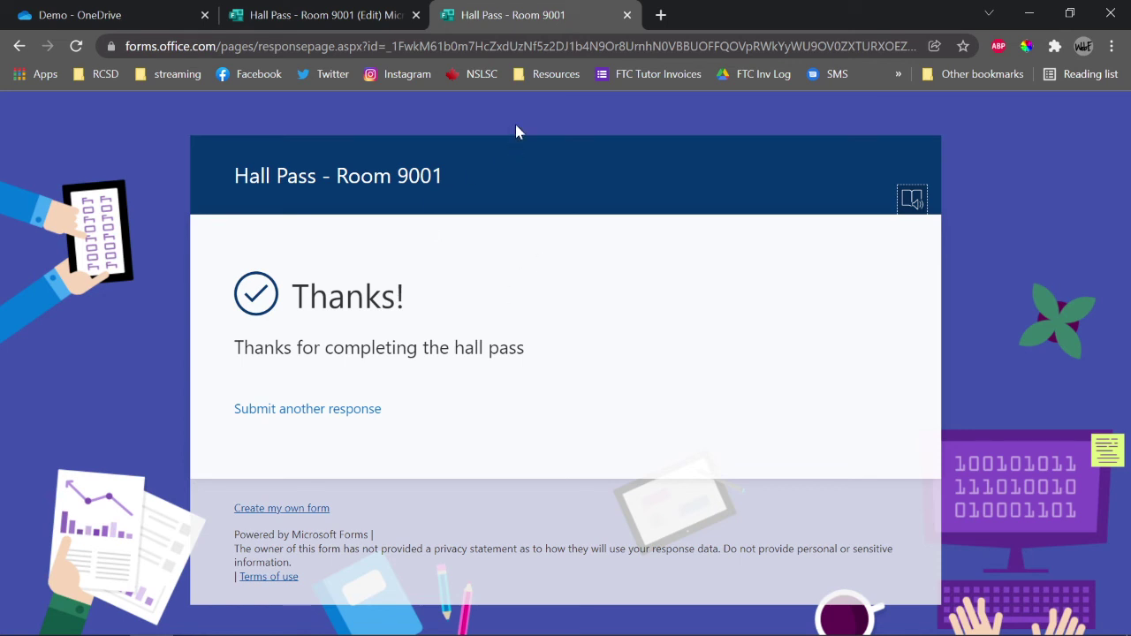
- Close the live form and review the response summary charts in the form editor
click(631, 15)
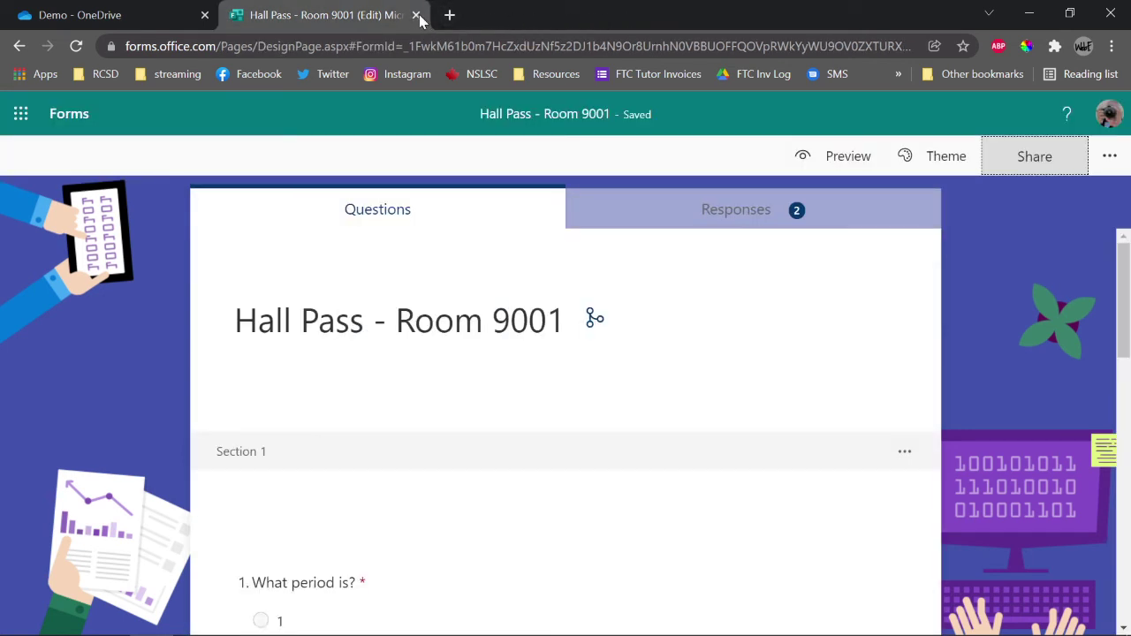
click(730, 212)
scroll(503, 376, down, 2)
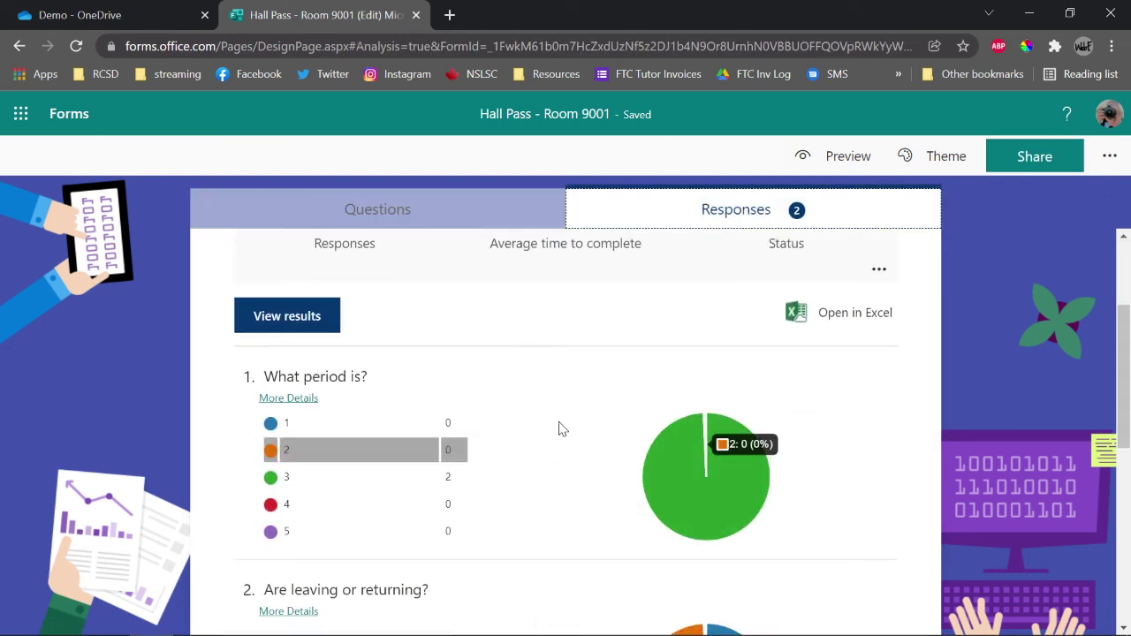
scroll(522, 509, down, 4)
scroll(454, 500, up, 3)
scroll(711, 519, up, 3)
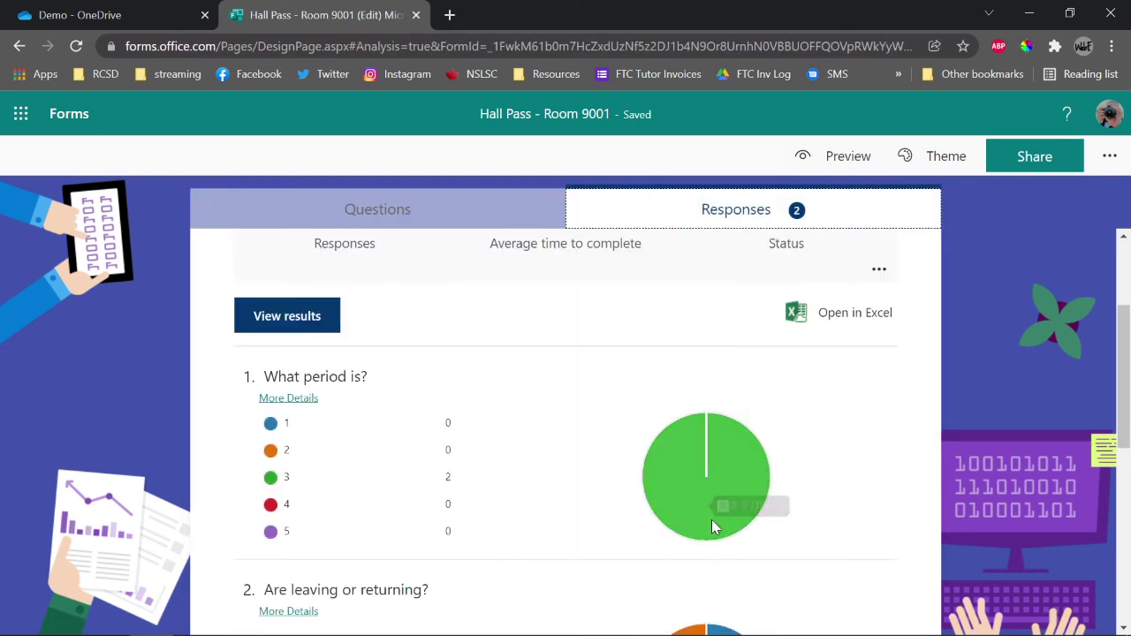
- Close the form editor and open the vhsdemo.xlsx workbook from the OneDrive Demo folder to view the collected responses
click(416, 15)
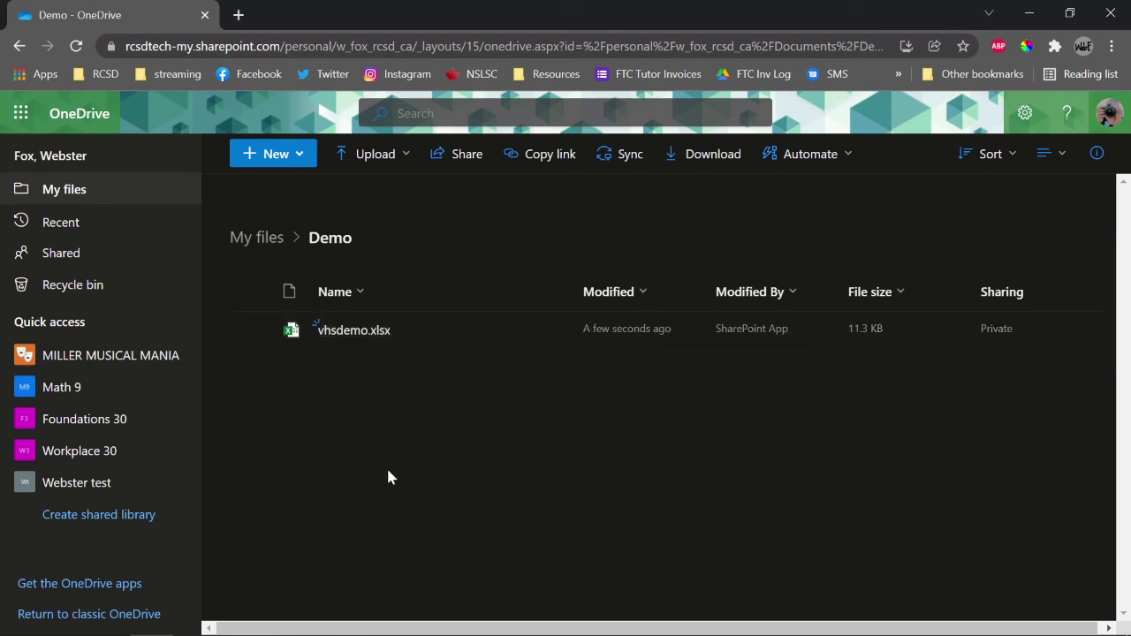
click(353, 330)
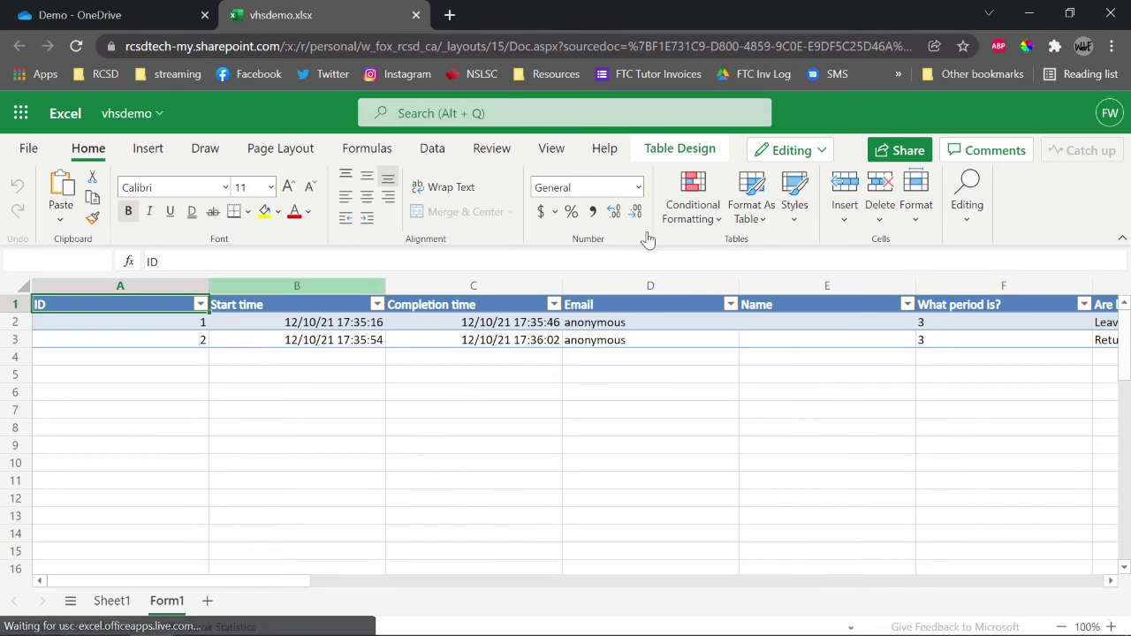
mouse_move(258, 582)
mouse_down()
mouse_move(430, 612)
mouse_move(270, 569)
mouse_up()
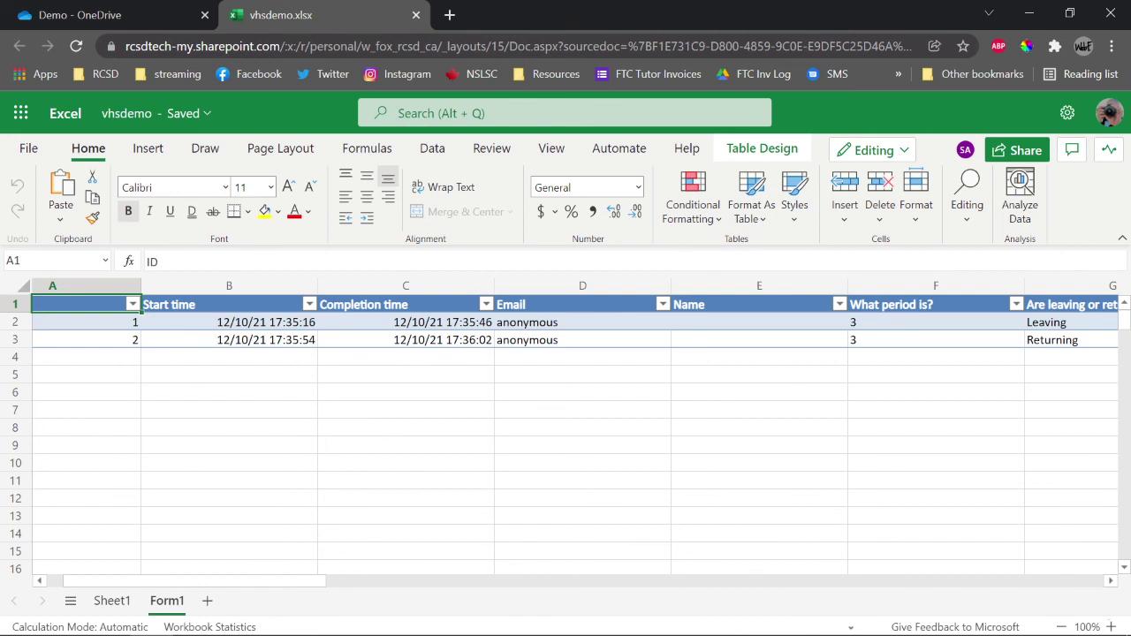
- Hide columns A and B on the Form1 sheet and narrow the Completion time column to fit its entries
drag(106, 287, 181, 300)
right_click(181, 300)
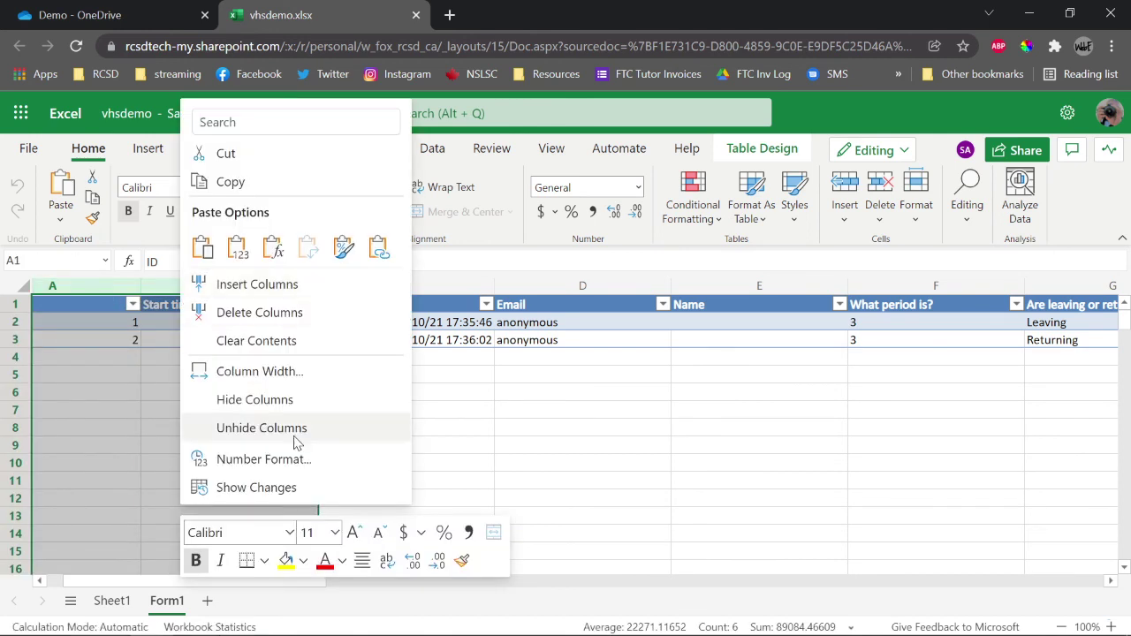
click(265, 399)
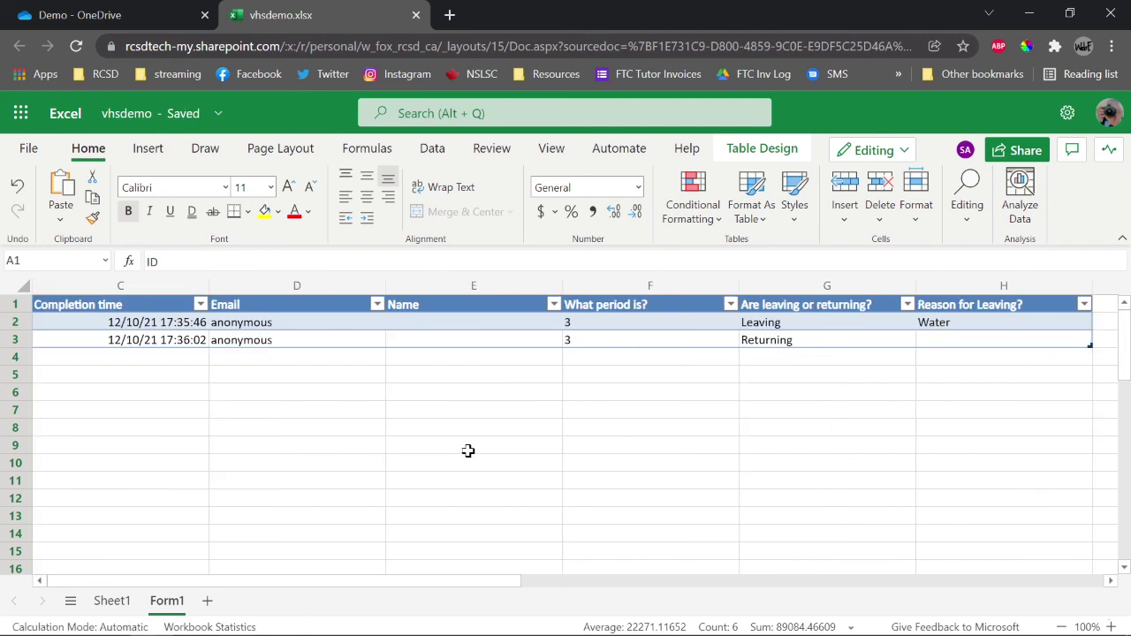
drag(208, 285, 142, 285)
click(286, 432)
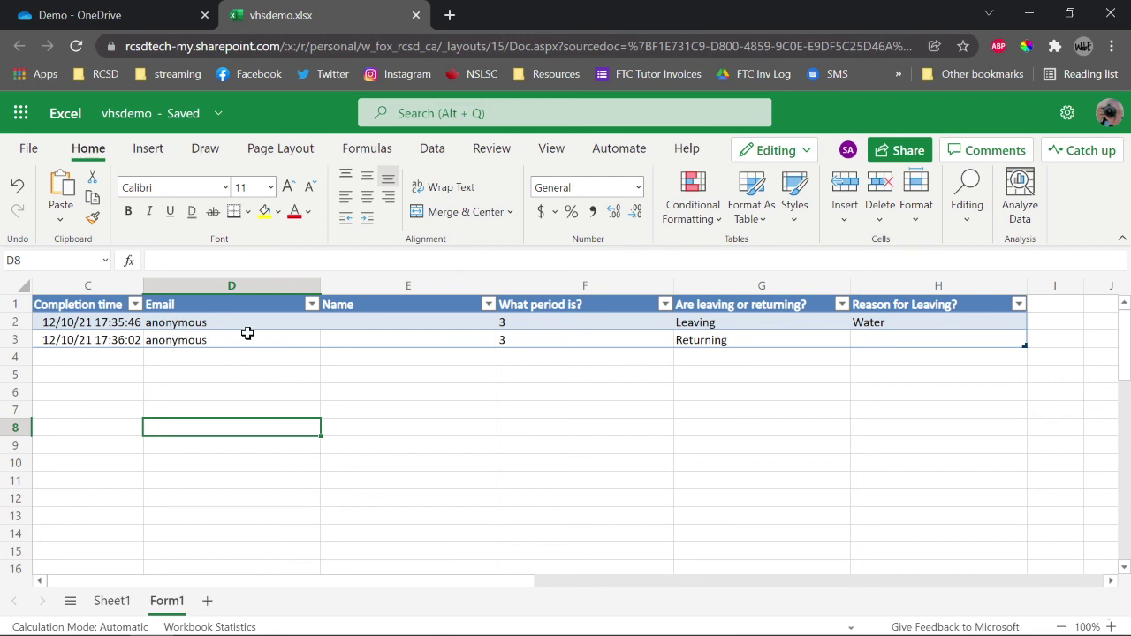
- Examine the two response rows, checking the completion time, email, name, period, leaving or returning, and reason for leaving columns
click(177, 339)
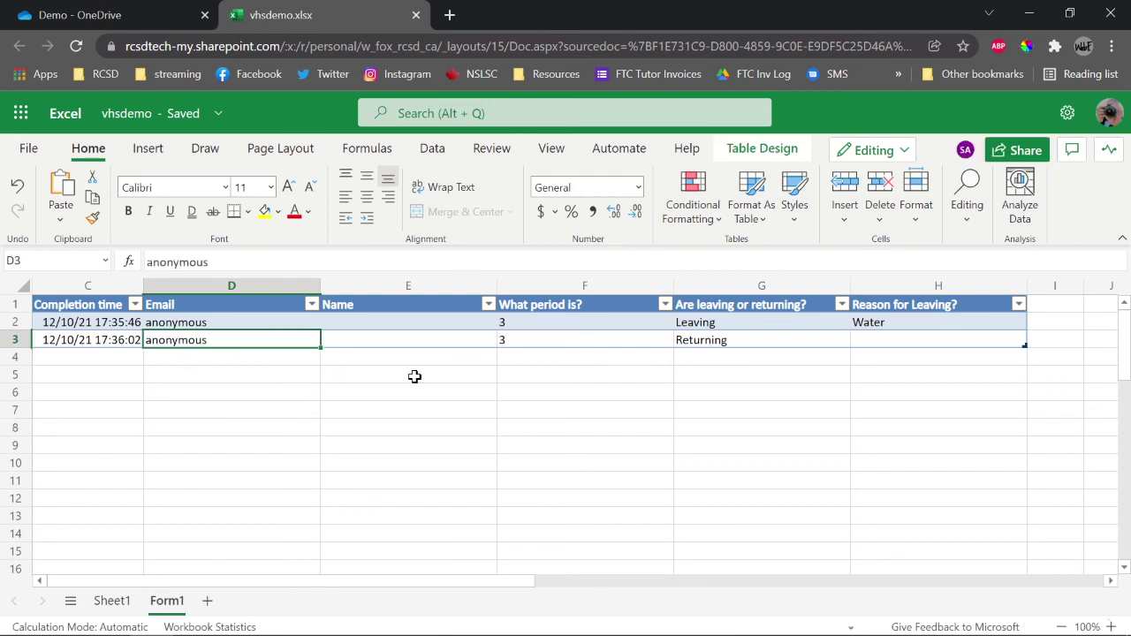
click(384, 342)
click(402, 427)
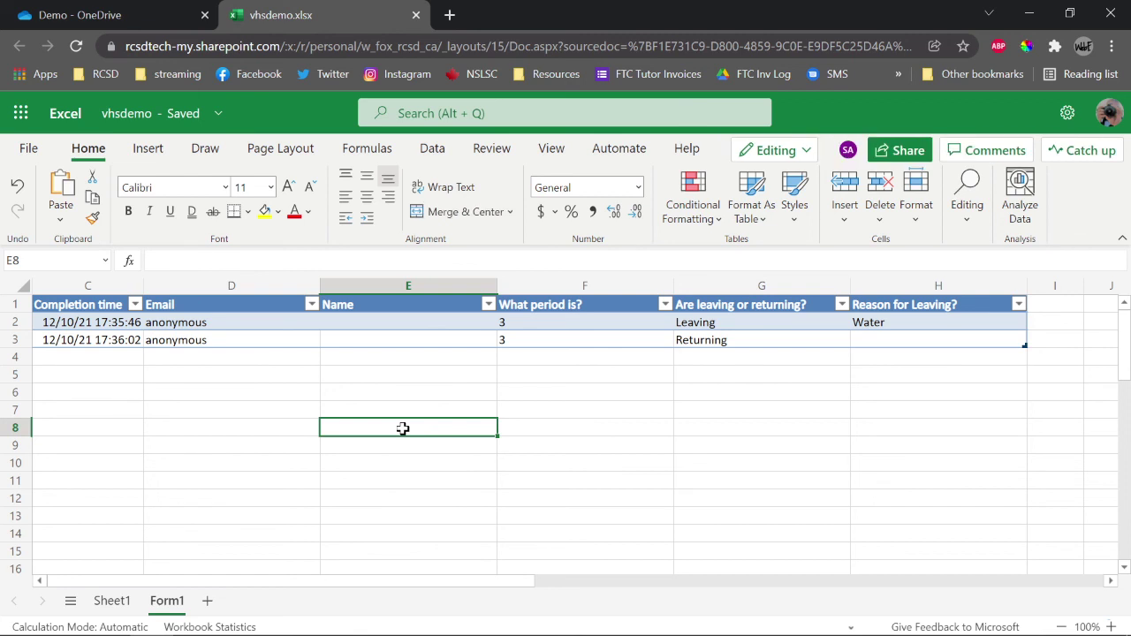
click(583, 344)
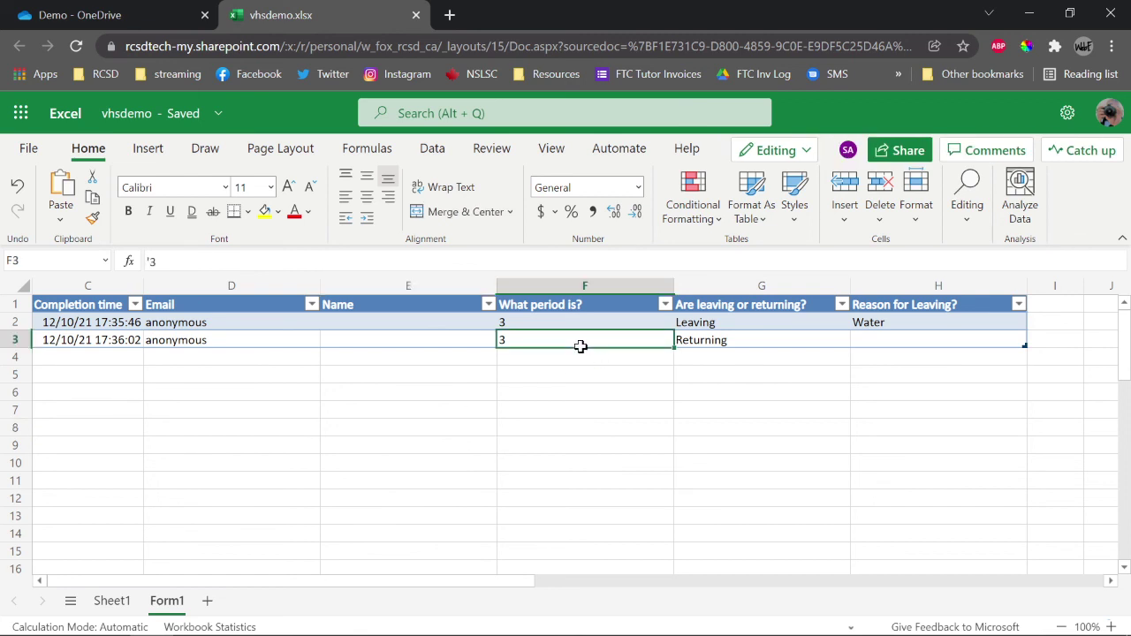
click(736, 334)
click(901, 324)
drag(332, 342, 871, 356)
click(836, 482)
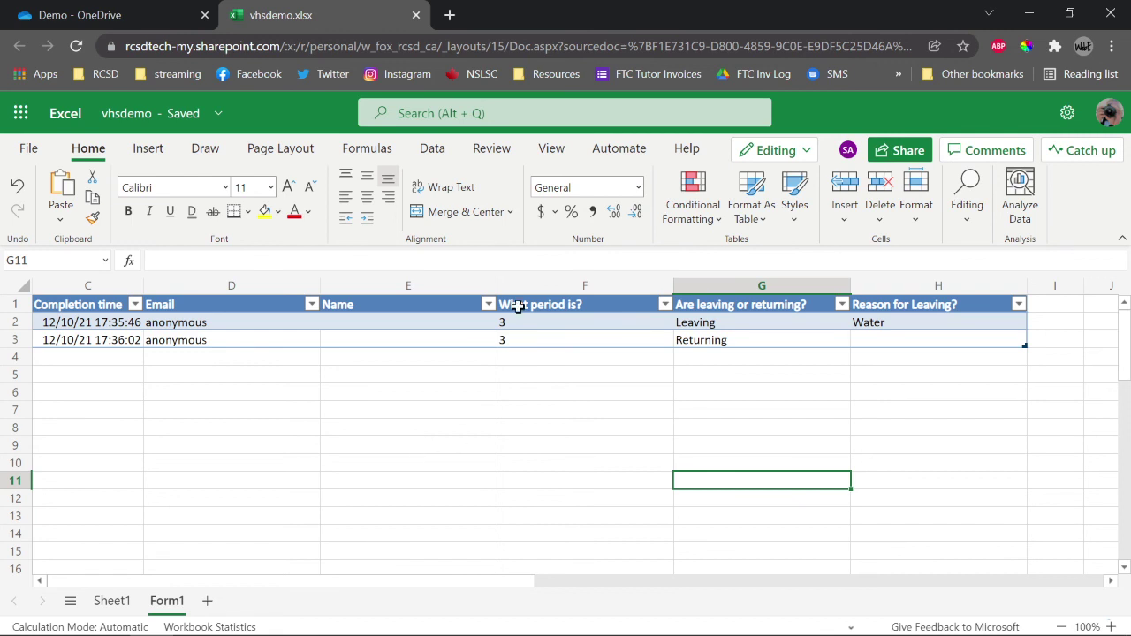
click(109, 319)
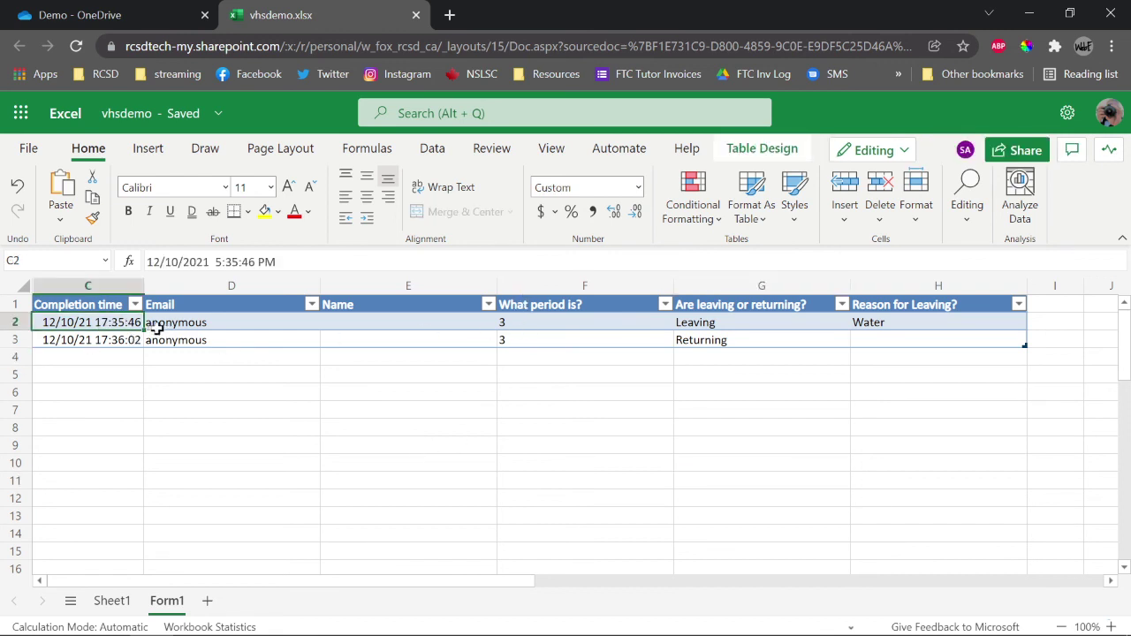
click(603, 485)
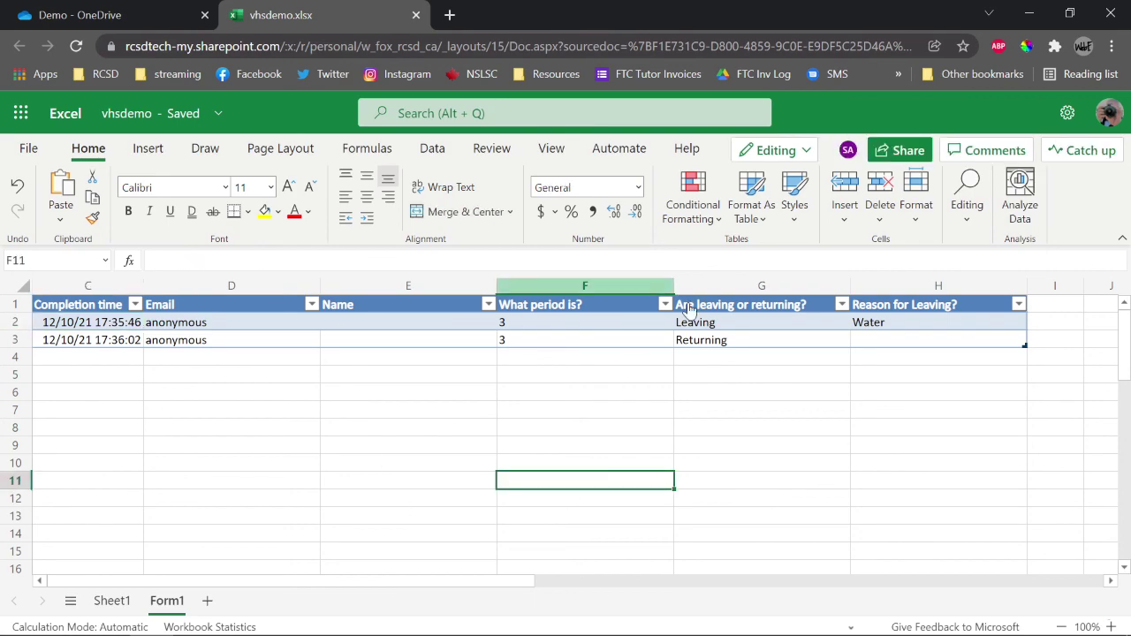